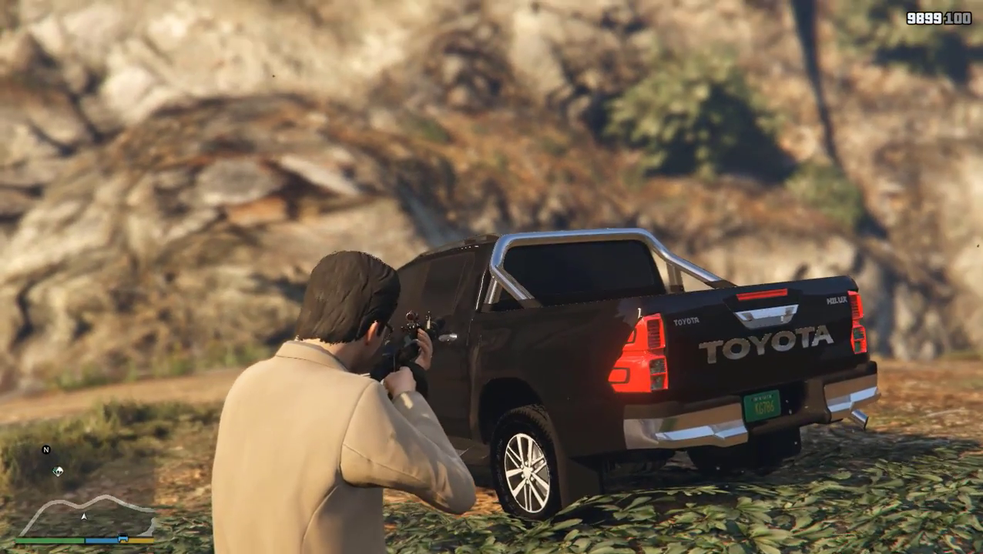
{"action": "left_click", "coordinate": [492, 277]}
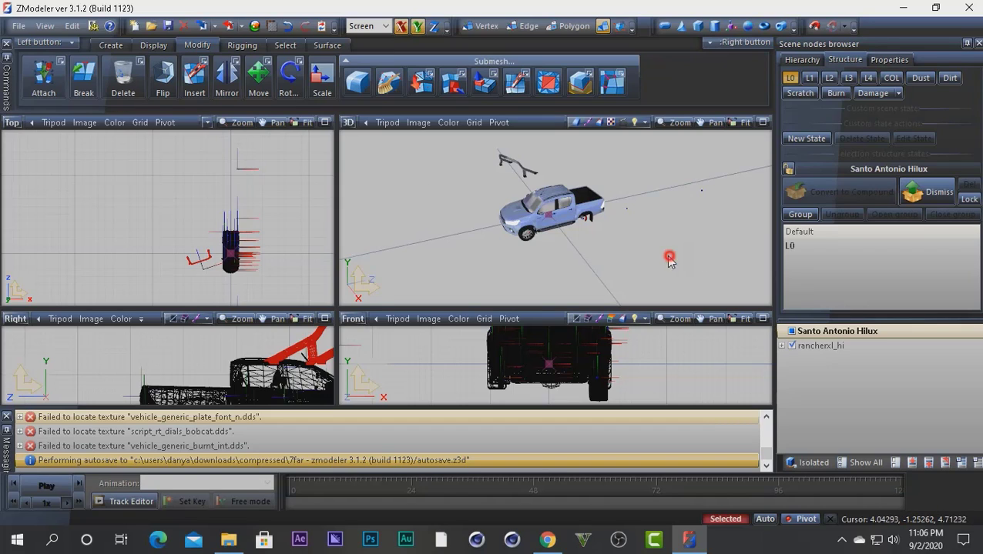
Examine the Hilux pickup model and the separate roll bar from several sides in a maximized 3D view
{"action": "middle_click_drag", "start_coordinate": [669, 260], "coordinate": [633, 261]}
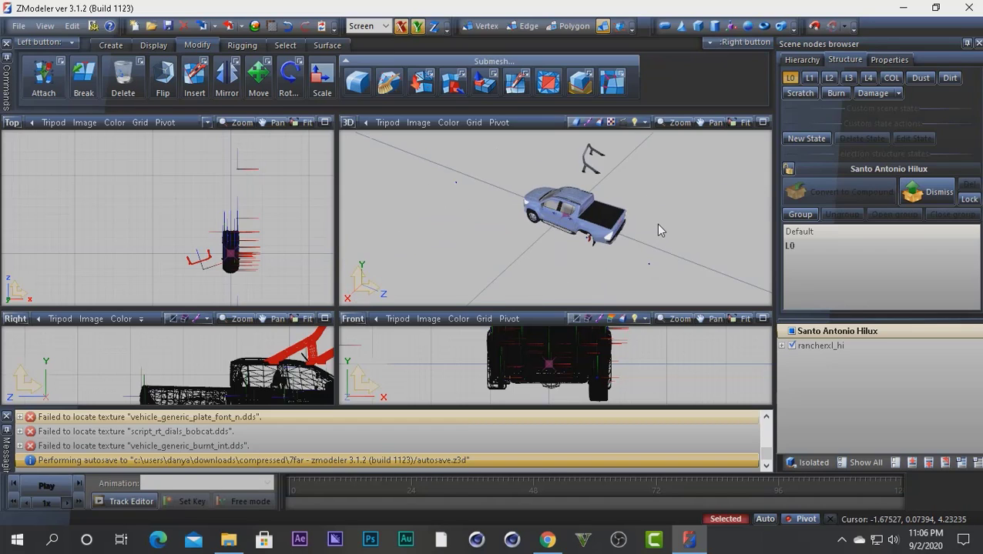
{"action": "key", "text": "alt+w"}
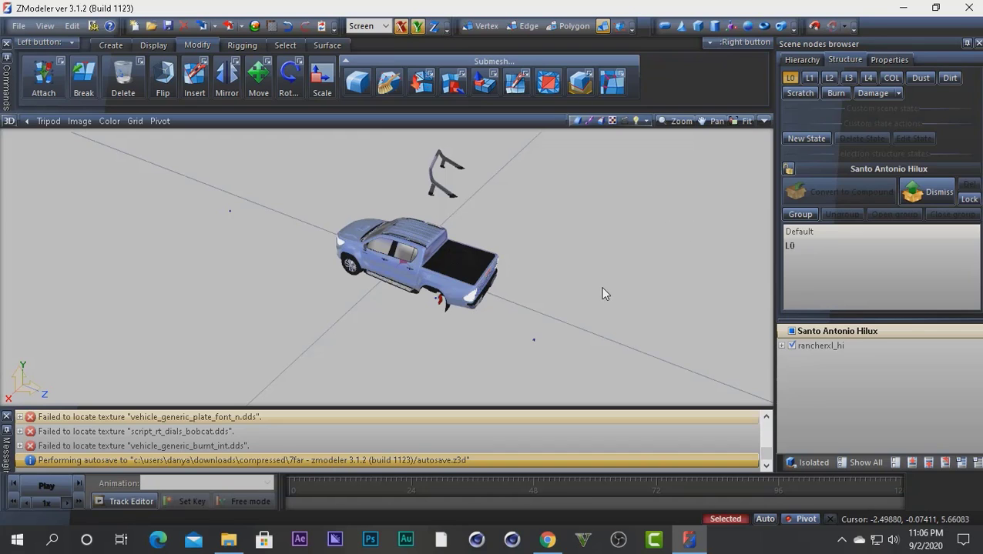
{"action": "middle_click_drag", "start_coordinate": [558, 324], "coordinate": [499, 290]}
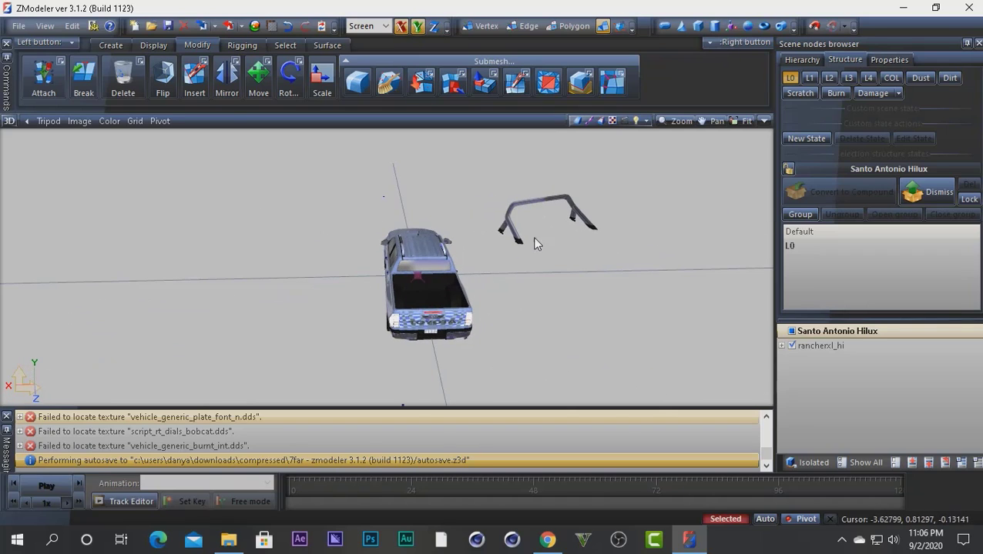
{"action": "mouse_move", "coordinate": [599, 239]}
{"action": "middle_mouse_down"}
{"action": "mouse_move", "coordinate": [566, 327]}
{"action": "mouse_move", "coordinate": [450, 309]}
{"action": "middle_mouse_up"}
{"action": "middle_click_drag", "start_coordinate": [544, 320], "coordinate": [520, 316]}
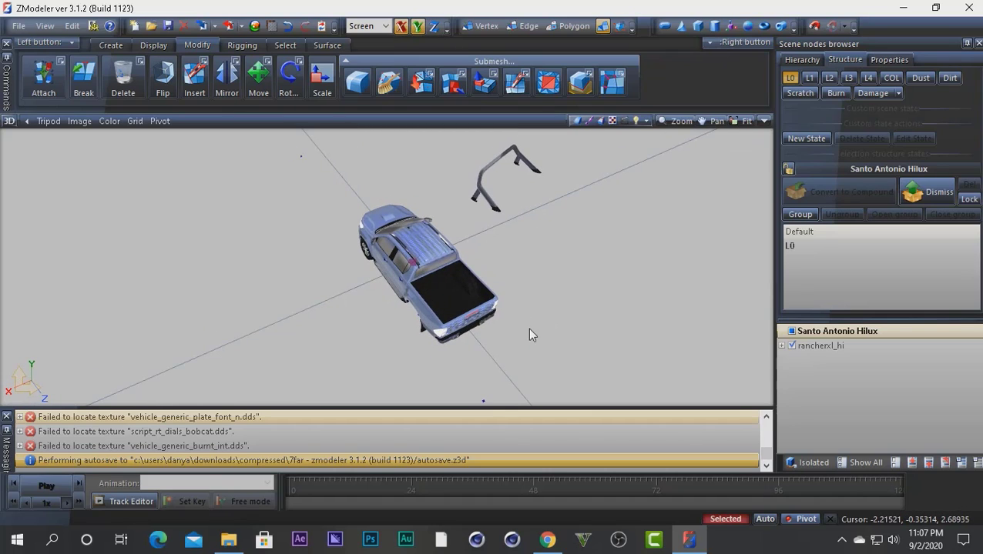
{"action": "right_click", "coordinate": [807, 348]}
{"action": "mouse_move", "coordinate": [899, 358]}
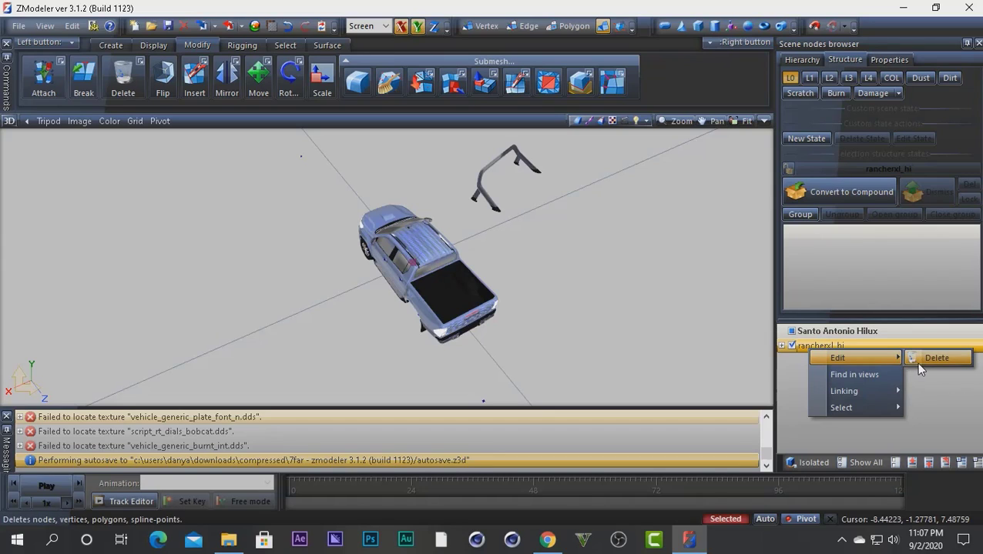
{"action": "left_click", "coordinate": [932, 414]}
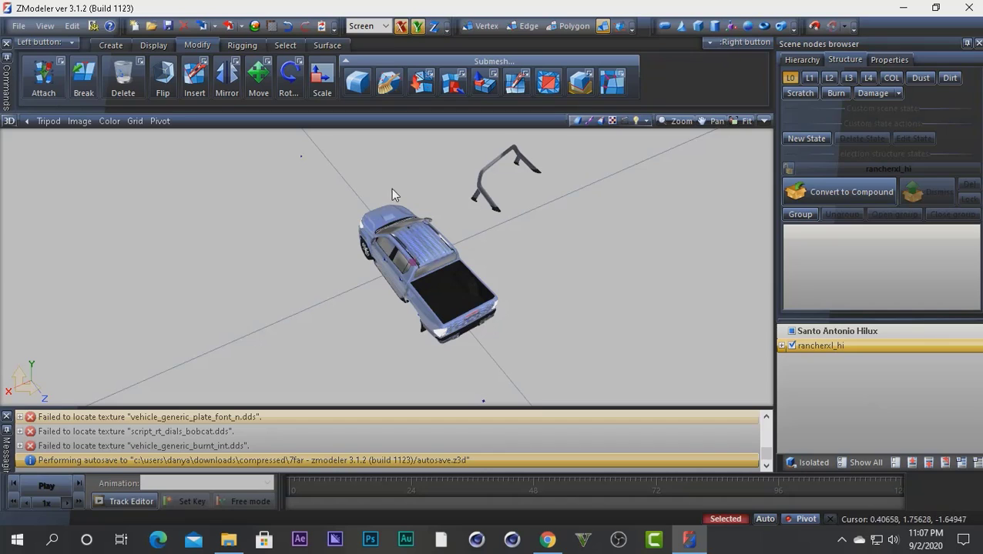
{"action": "left_click_drag", "start_coordinate": [542, 244], "coordinate": [610, 251]}
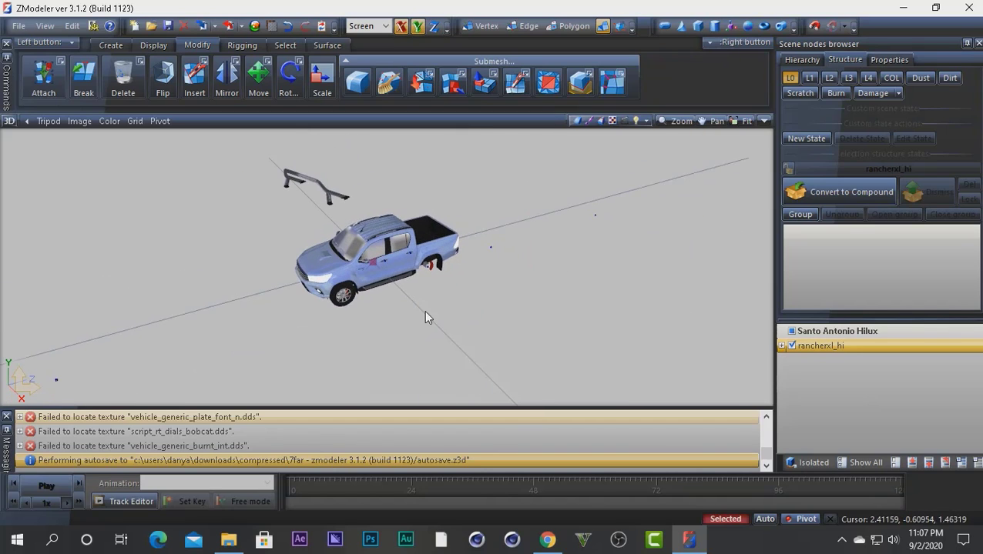
{"action": "left_click_drag", "start_coordinate": [557, 319], "coordinate": [490, 328]}
{"action": "middle_click_drag", "start_coordinate": [489, 333], "coordinate": [566, 184]}
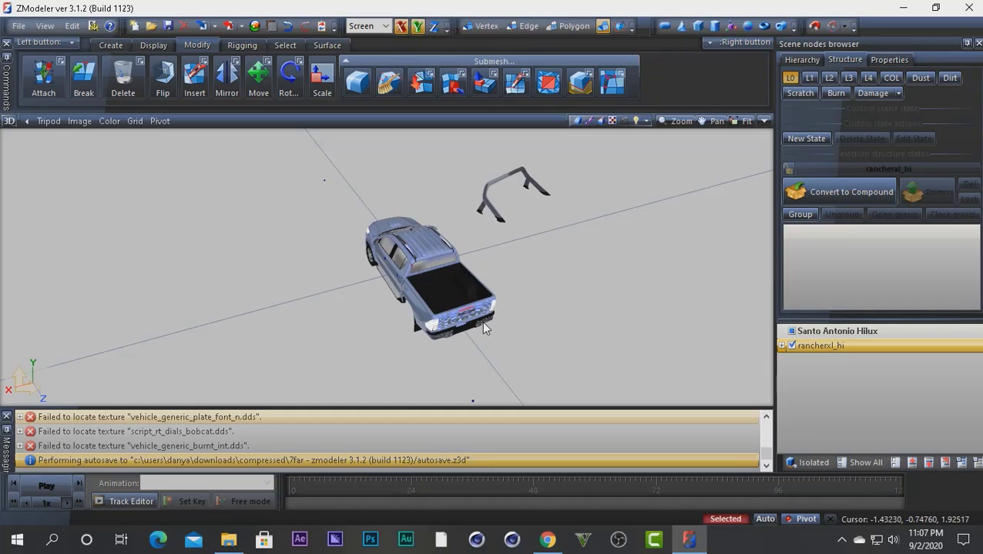
{"action": "middle_click_drag", "start_coordinate": [616, 306], "coordinate": [591, 322]}
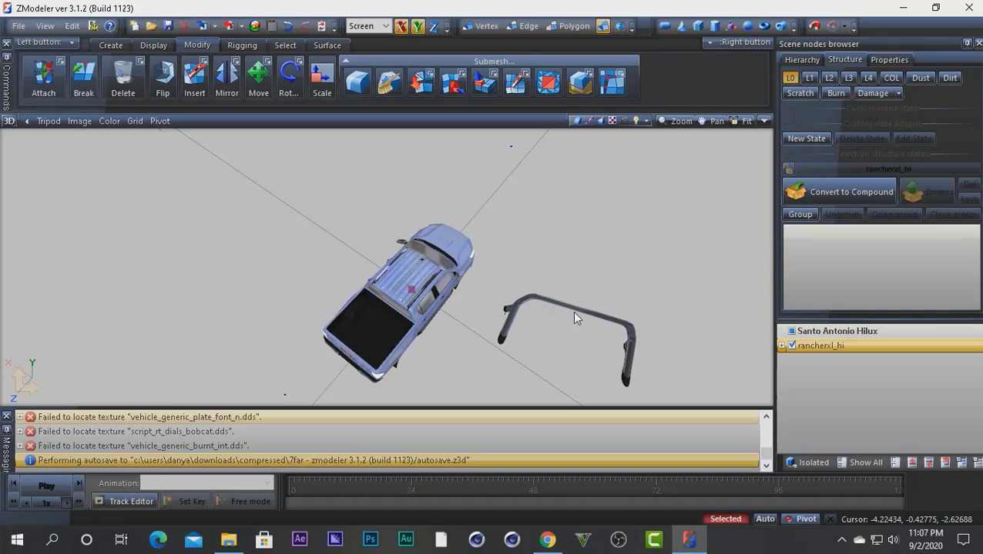
{"action": "middle_click_drag", "start_coordinate": [518, 372], "coordinate": [513, 250]}
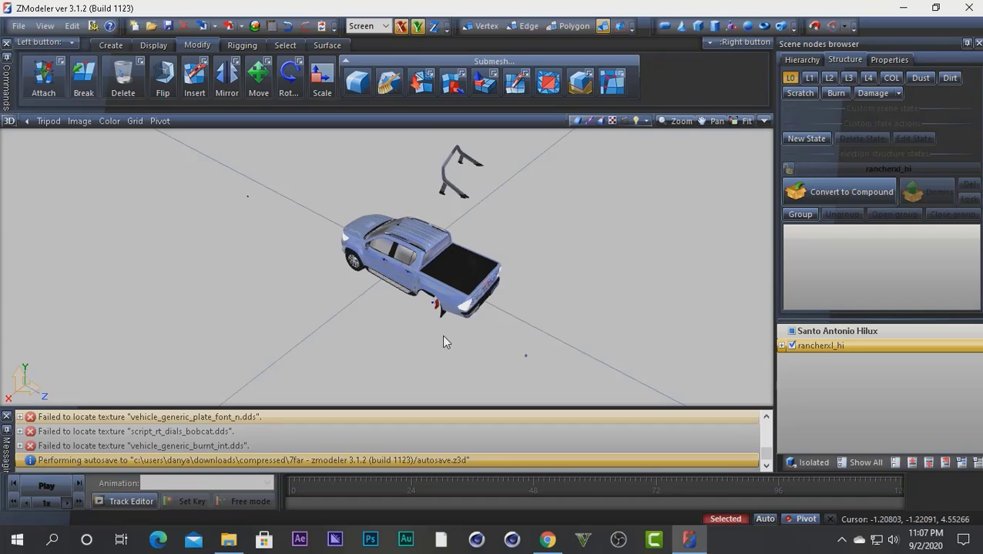
{"action": "middle_click_drag", "start_coordinate": [560, 248], "coordinate": [563, 246]}
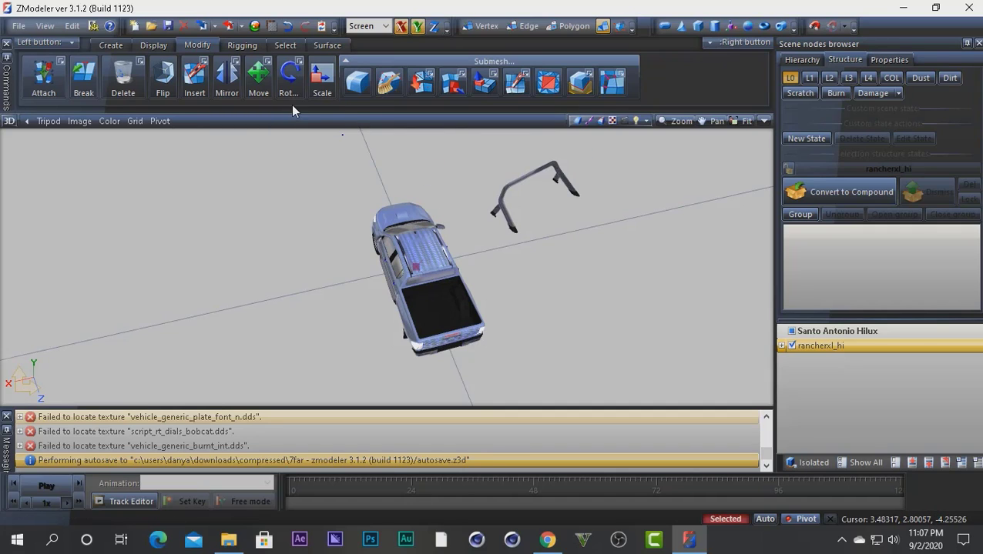
{"action": "middle_click_drag", "start_coordinate": [686, 274], "coordinate": [638, 322]}
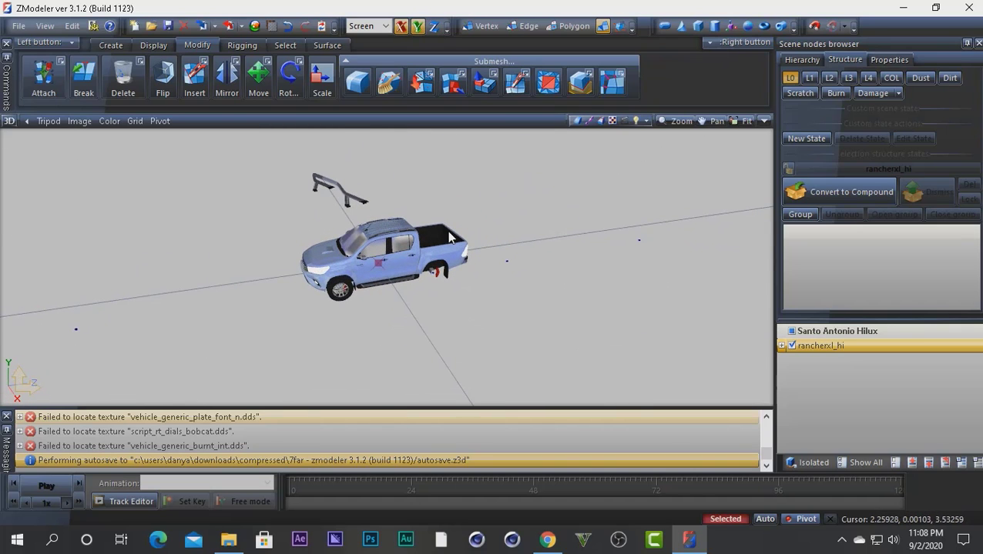
{"action": "middle_click_drag", "start_coordinate": [516, 227], "coordinate": [407, 242]}
Start a new empty scene, discarding the unsaved changes to the Hilux scene
{"action": "left_click", "coordinate": [19, 26]}
{"action": "left_click", "coordinate": [35, 38]}
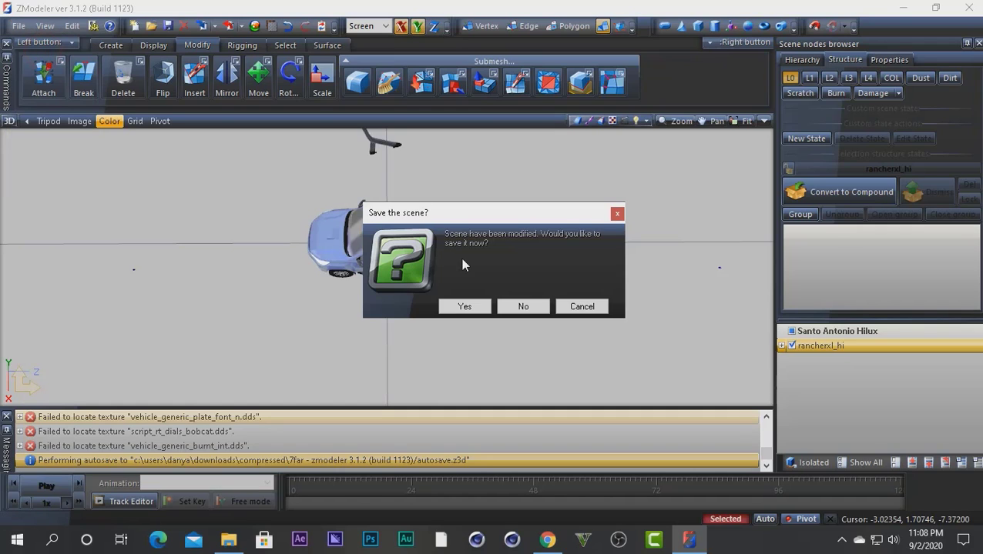
{"action": "left_click", "coordinate": [522, 305]}
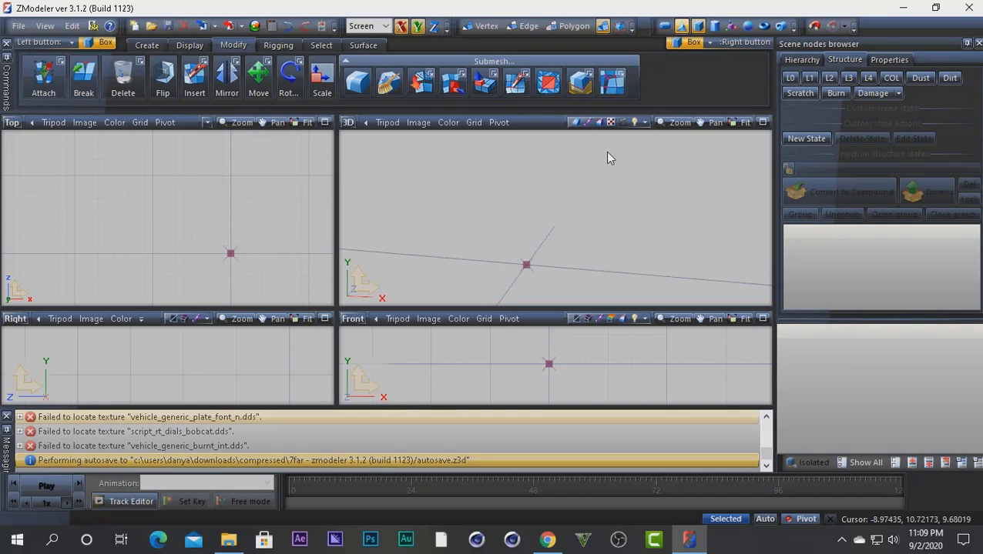
Create a solid box about 5.74 by 3.43 by 2.33 near the origin in the Top view and leave the Box tool
{"action": "scroll", "coordinate": [571, 217], "scroll_direction": "down", "scroll_amount": 1}
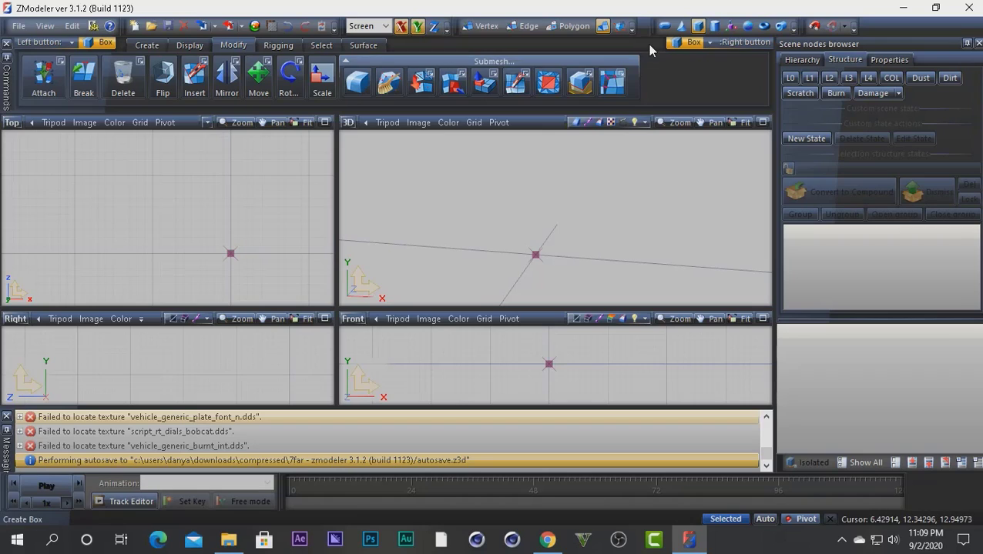
{"action": "left_click", "coordinate": [87, 202]}
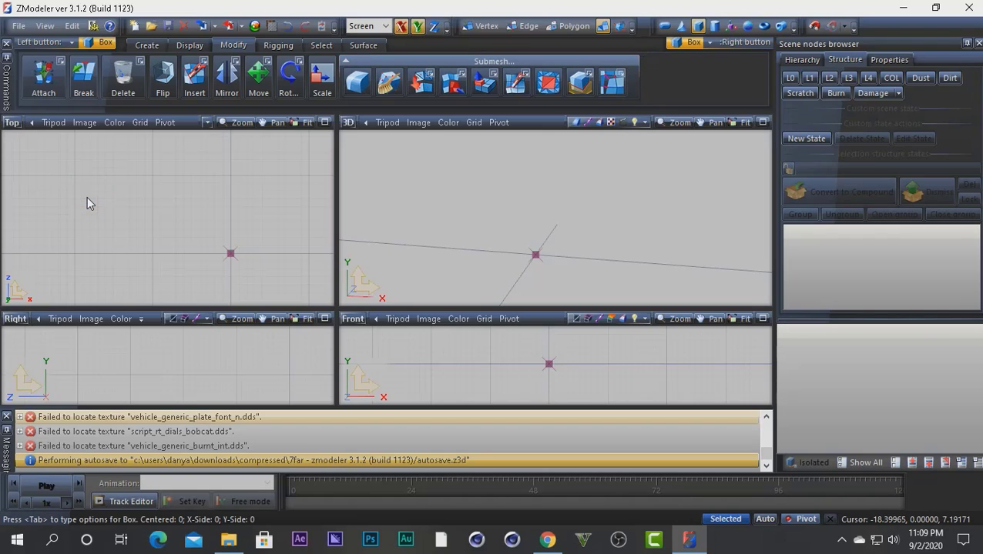
{"action": "left_click", "coordinate": [131, 226]}
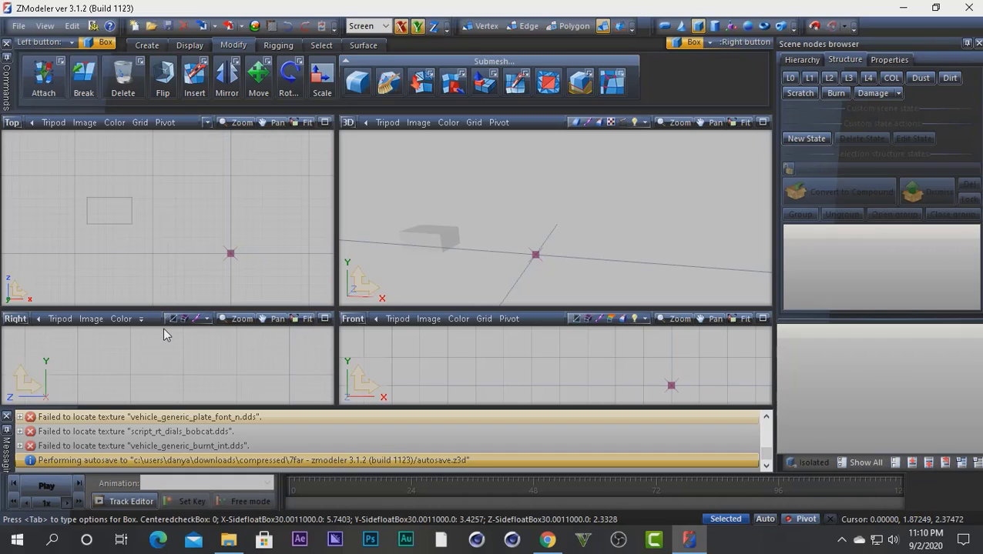
{"action": "key", "text": "Tab"}
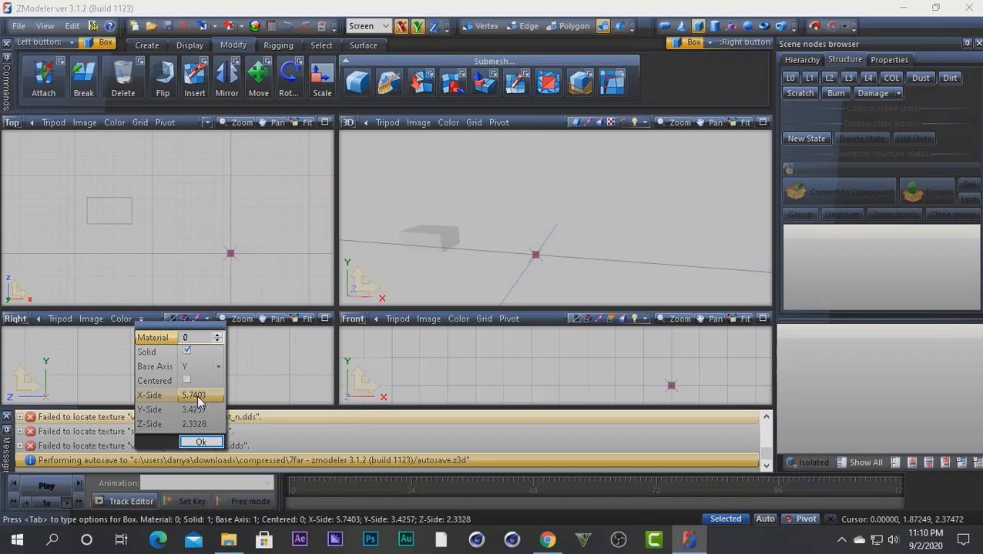
{"action": "key", "text": "Tab"}
{"action": "key", "text": "Tab"}
{"action": "key", "text": "Tab"}
{"action": "left_click", "coordinate": [199, 446]}
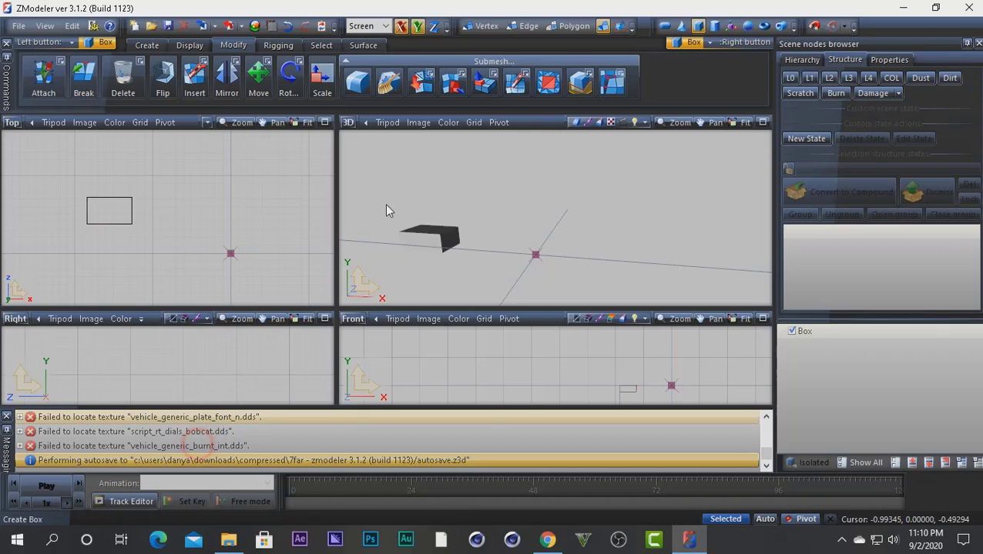
{"action": "left_click", "coordinate": [480, 264]}
{"action": "middle_click_drag", "start_coordinate": [464, 272], "coordinate": [526, 257]}
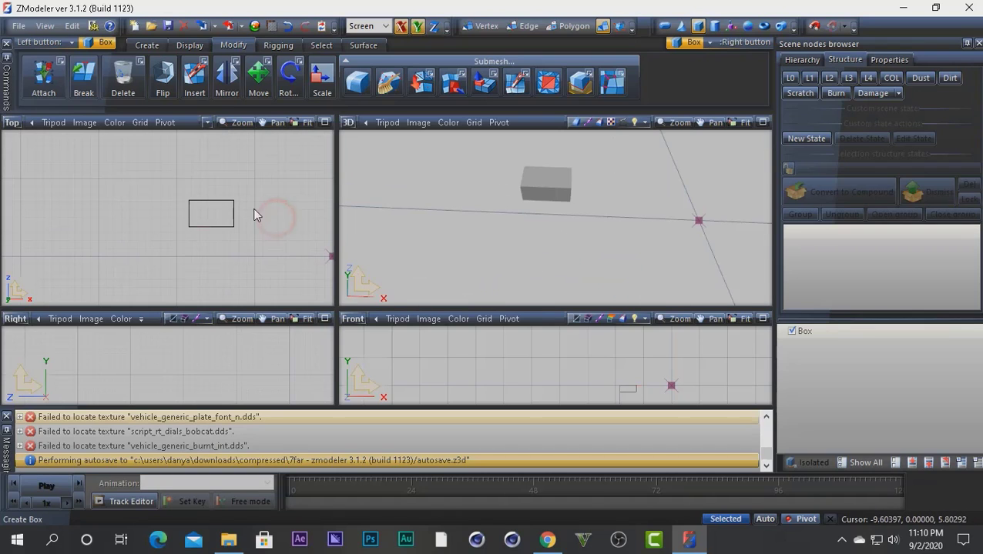
{"action": "left_click", "coordinate": [254, 208]}
{"action": "right_click", "coordinate": [262, 223]}
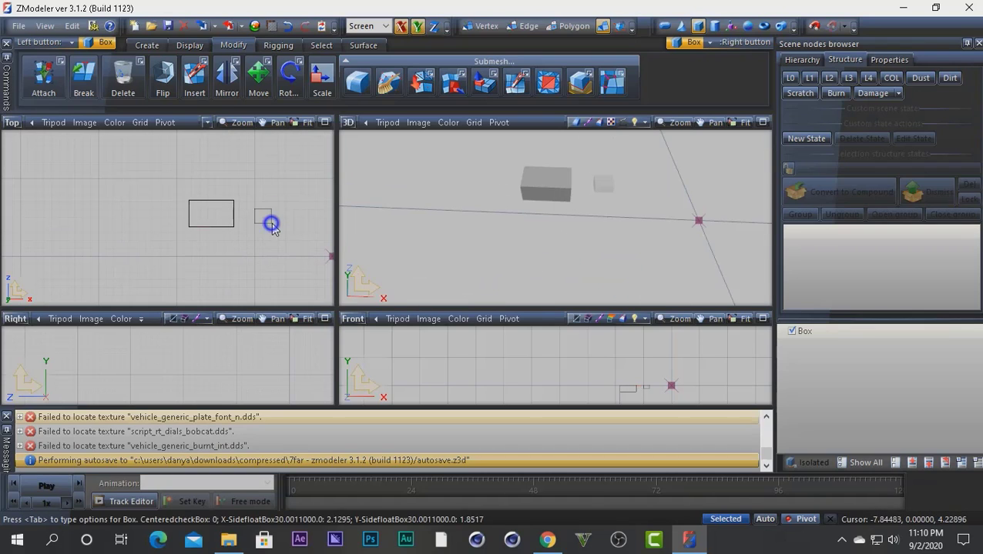
{"action": "left_click", "coordinate": [697, 28]}
Select the box in the Top view with the Quadr selection tool and have Selected mode turned on
{"action": "scroll", "coordinate": [256, 209], "scroll_direction": "up", "scroll_amount": 1}
{"action": "middle_click_drag", "start_coordinate": [255, 209], "coordinate": [212, 238]}
{"action": "scroll", "coordinate": [212, 237], "scroll_direction": "up", "scroll_amount": 1}
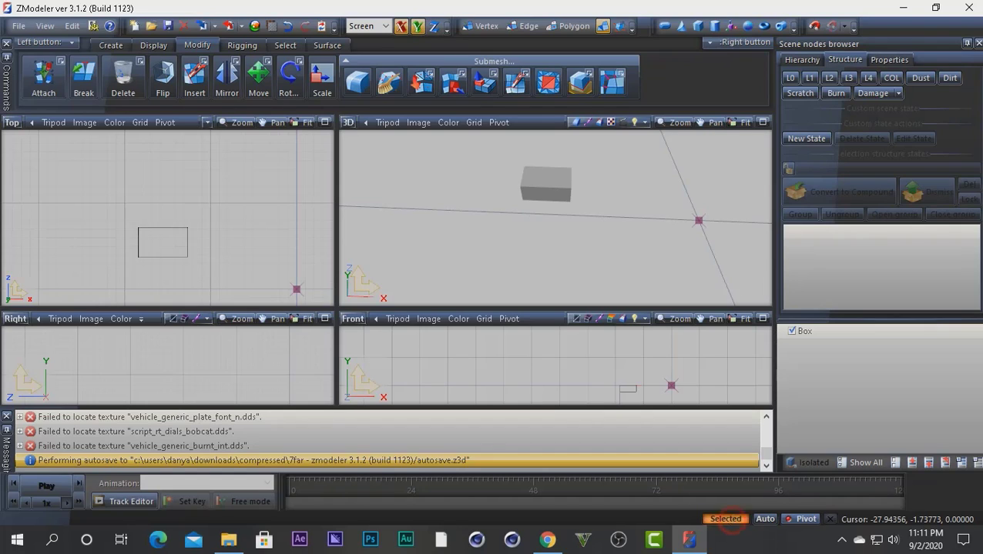
{"action": "left_click", "coordinate": [731, 522]}
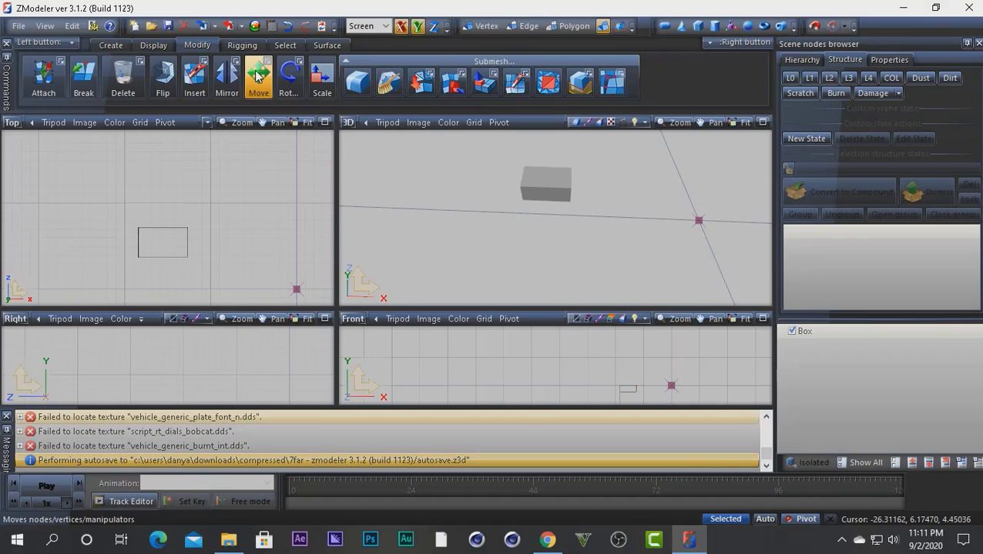
{"action": "left_click", "coordinate": [288, 46]}
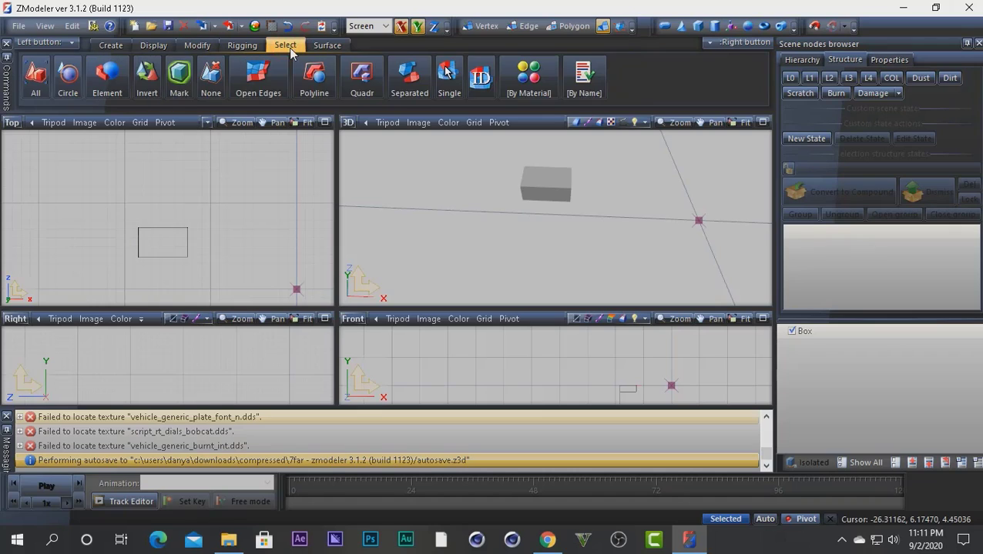
{"action": "left_click", "coordinate": [361, 75]}
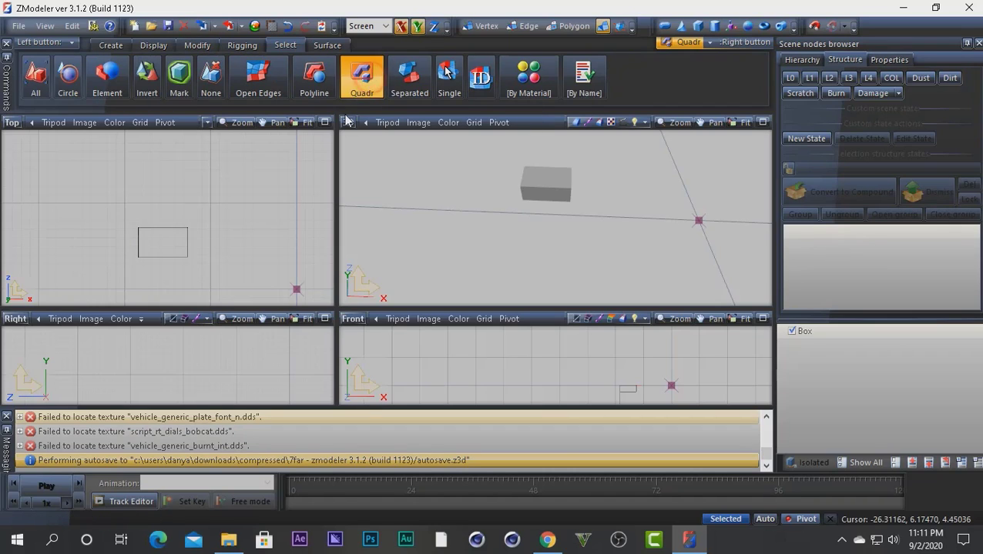
{"action": "left_click", "coordinate": [245, 180]}
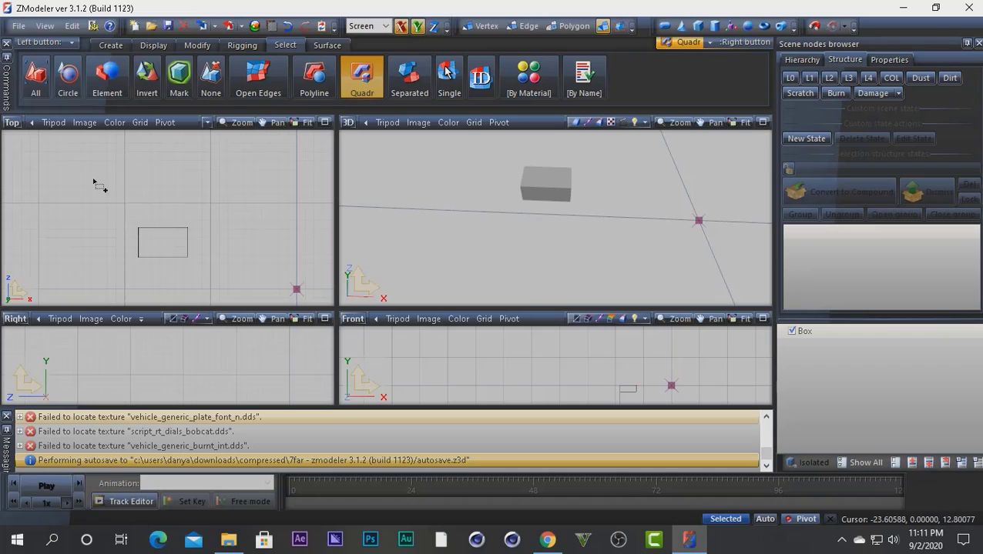
{"action": "left_click_drag", "start_coordinate": [93, 179], "coordinate": [225, 279]}
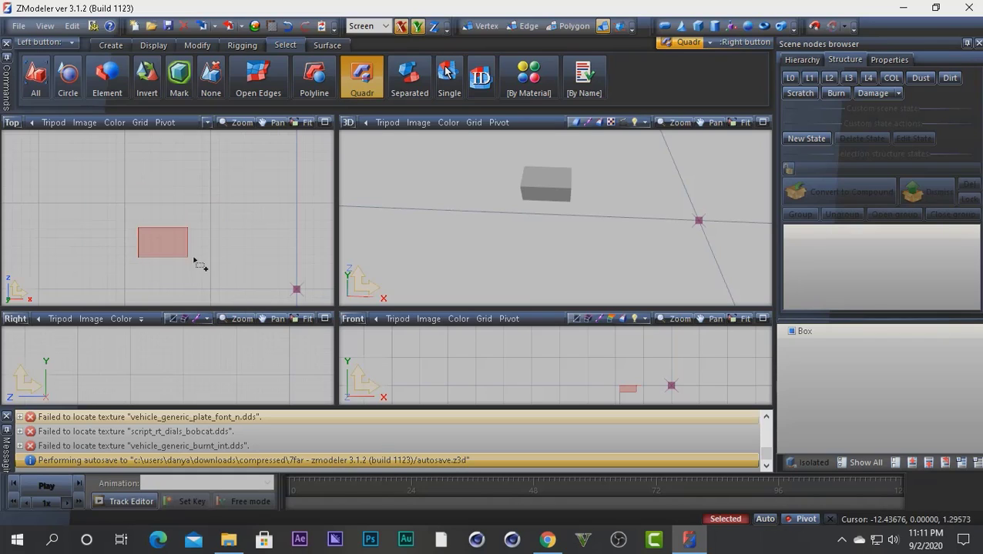
Move the selected box a small distance in the Top view with the Move tool
{"action": "left_click", "coordinate": [197, 45]}
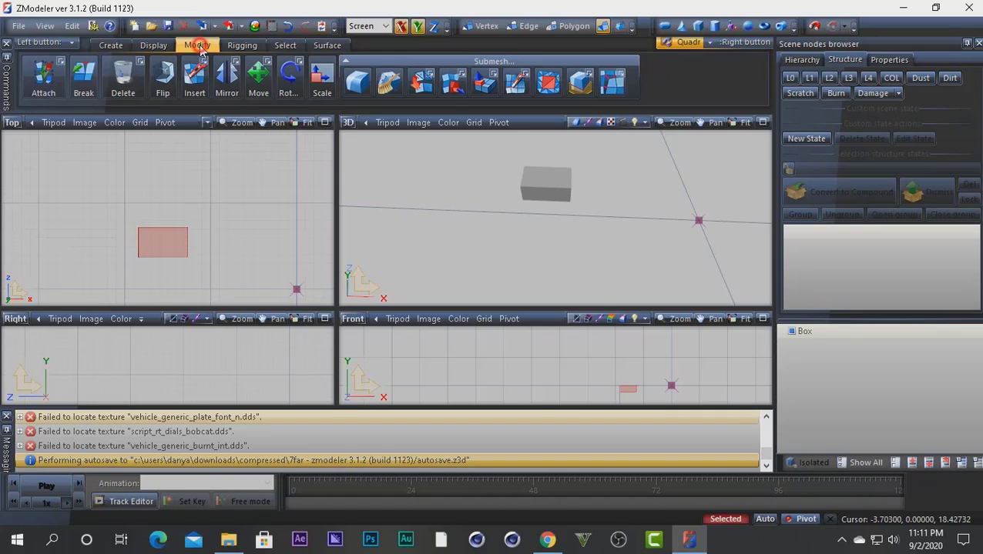
{"action": "left_click", "coordinate": [258, 83]}
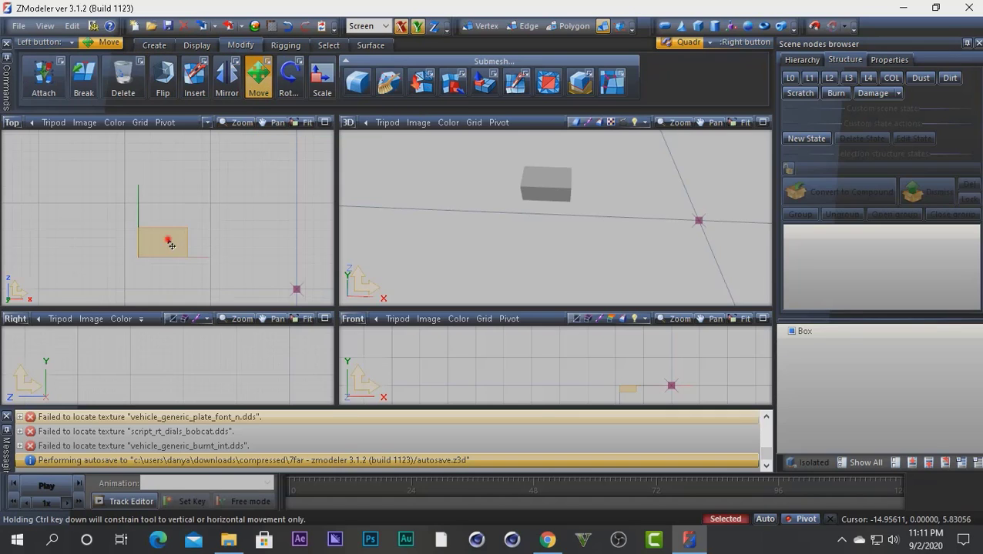
{"action": "mouse_move", "coordinate": [171, 242]}
{"action": "left_mouse_down"}
{"action": "mouse_move", "coordinate": [200, 221]}
{"action": "mouse_move", "coordinate": [162, 217]}
{"action": "mouse_move", "coordinate": [161, 235]}
{"action": "mouse_move", "coordinate": [210, 242]}
{"action": "mouse_move", "coordinate": [192, 228]}
{"action": "mouse_move", "coordinate": [162, 248]}
{"action": "mouse_move", "coordinate": [175, 236]}
{"action": "mouse_move", "coordinate": [161, 223]}
{"action": "mouse_move", "coordinate": [169, 246]}
{"action": "left_mouse_up"}
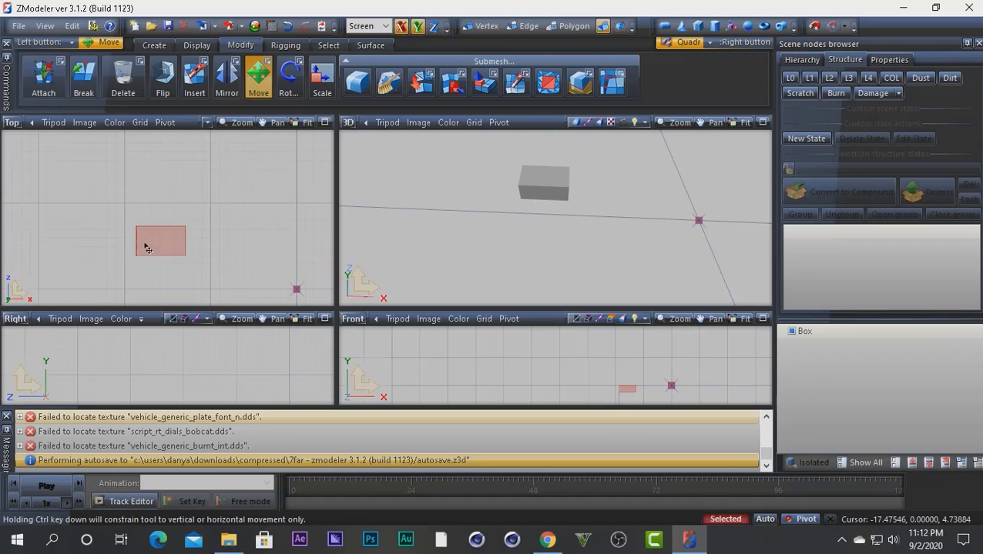
{"action": "left_click", "coordinate": [175, 237]}
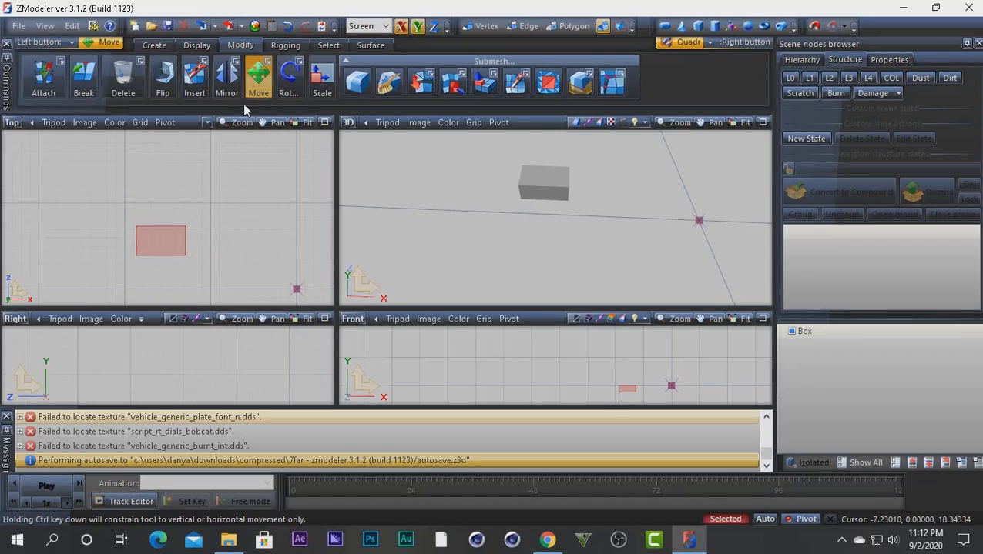
Shift only the box's axes with Move Axes only enabled, and move the box farther from the origin with that option off
{"action": "left_click", "coordinate": [268, 67]}
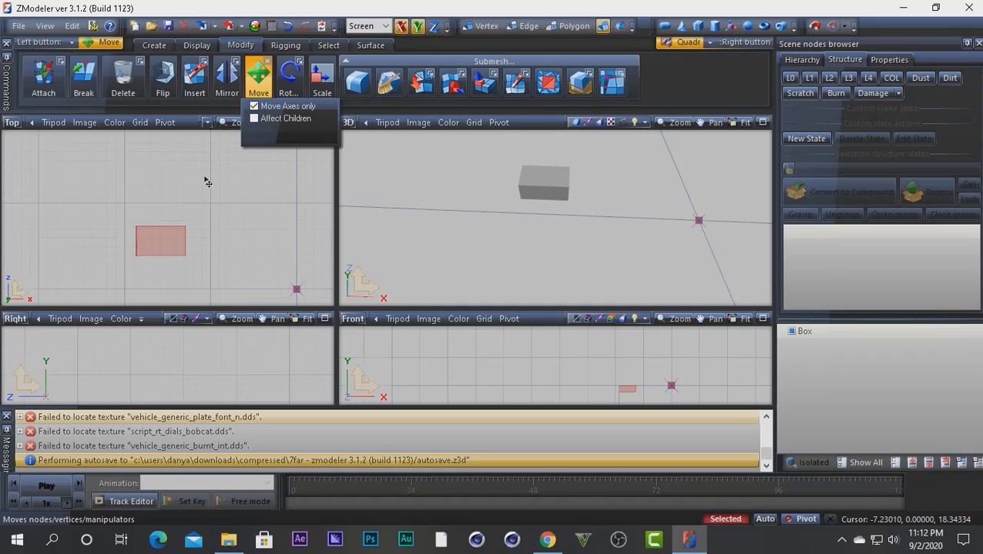
{"action": "mouse_move", "coordinate": [160, 245]}
{"action": "left_mouse_down"}
{"action": "mouse_move", "coordinate": [231, 202]}
{"action": "mouse_move", "coordinate": [134, 221]}
{"action": "mouse_move", "coordinate": [188, 193]}
{"action": "mouse_move", "coordinate": [142, 235]}
{"action": "mouse_move", "coordinate": [182, 199]}
{"action": "mouse_move", "coordinate": [148, 248]}
{"action": "mouse_move", "coordinate": [168, 245]}
{"action": "left_mouse_up"}
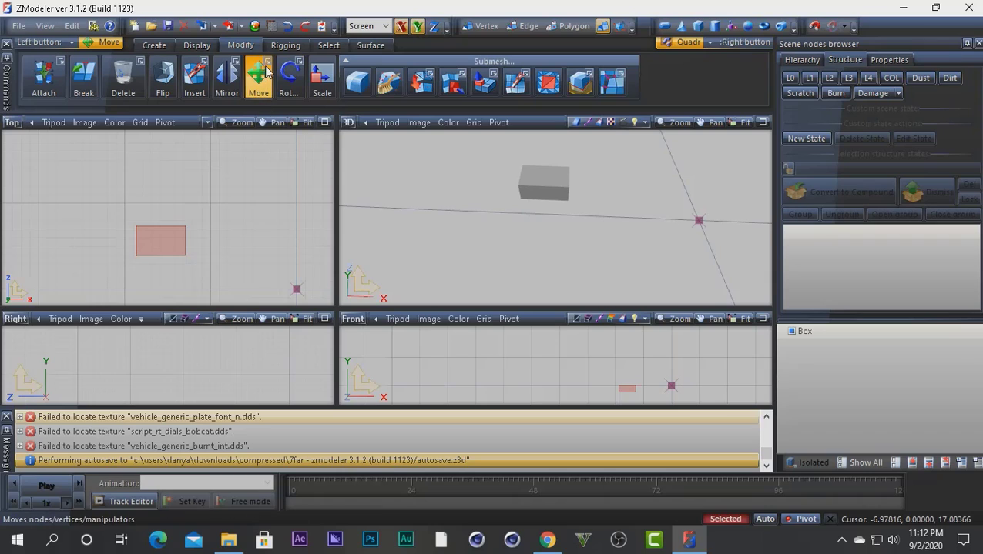
{"action": "mouse_move", "coordinate": [275, 87]}
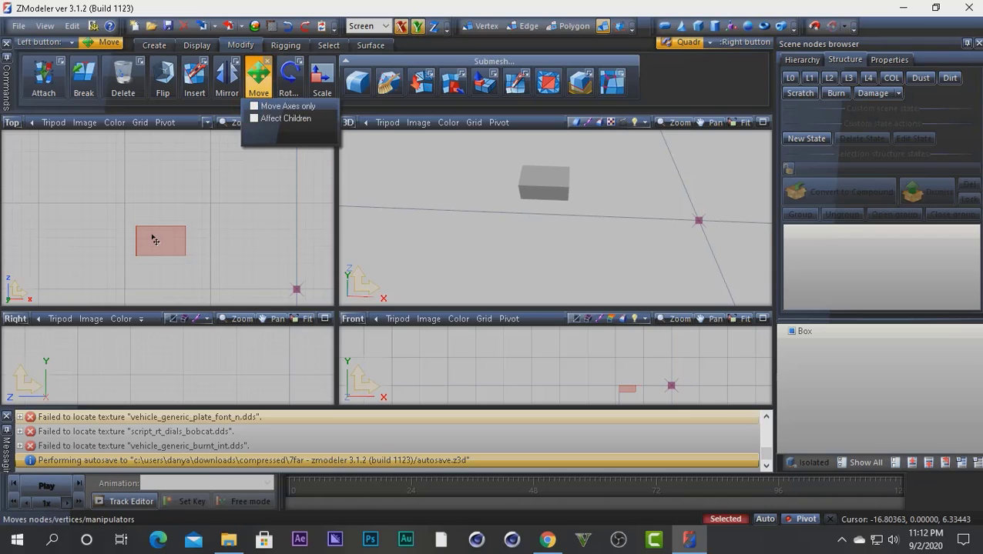
{"action": "left_click_drag", "start_coordinate": [155, 241], "coordinate": [137, 229]}
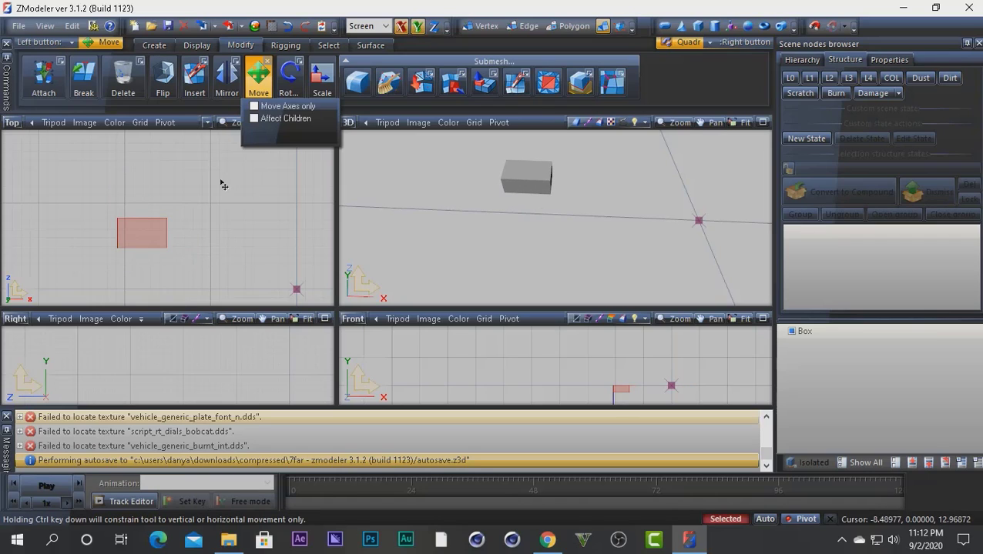
Undo the last move and shift the box farther from the origin along the X axis only in the Top view, restoring both axes
{"action": "key", "text": "ctrl+z"}
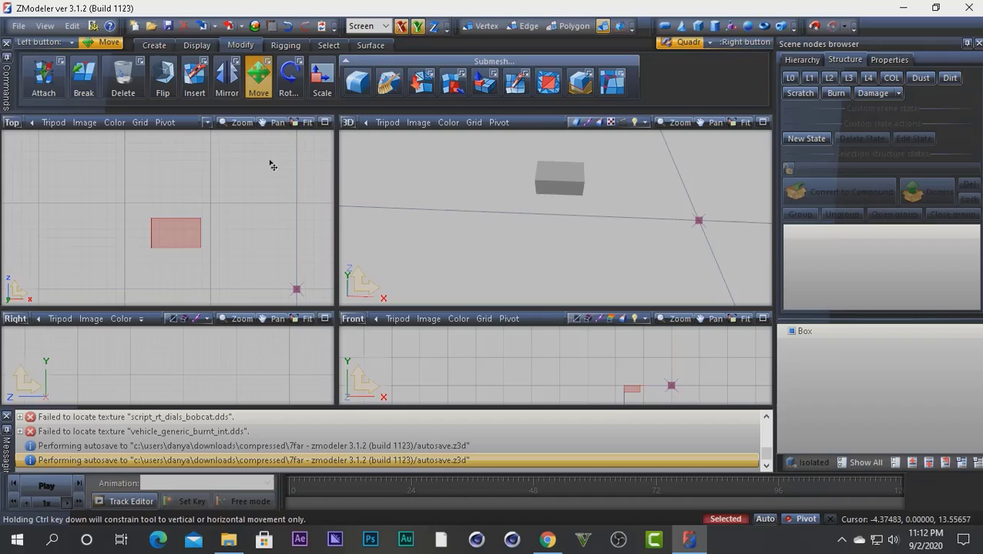
{"action": "left_click", "coordinate": [403, 28]}
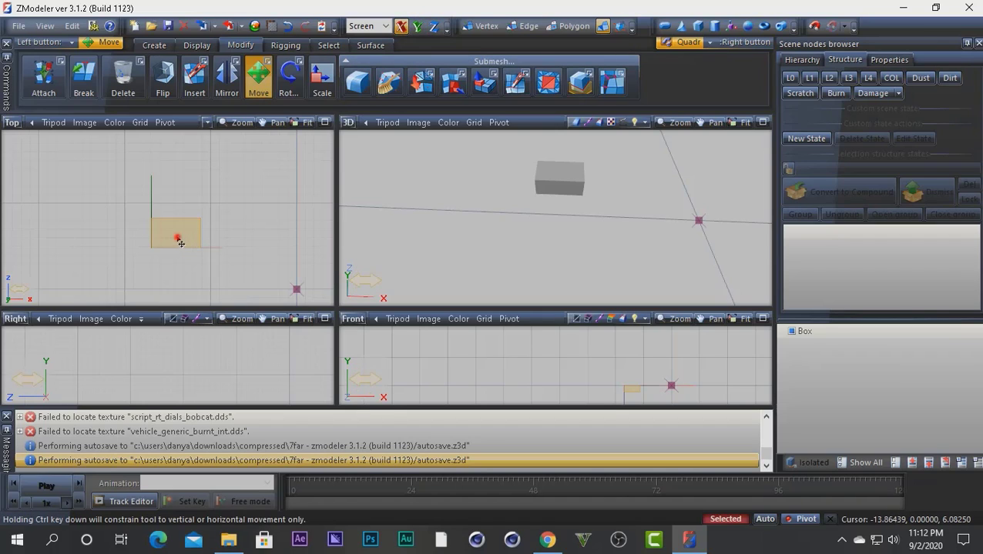
{"action": "left_click_drag", "start_coordinate": [178, 243], "coordinate": [145, 246]}
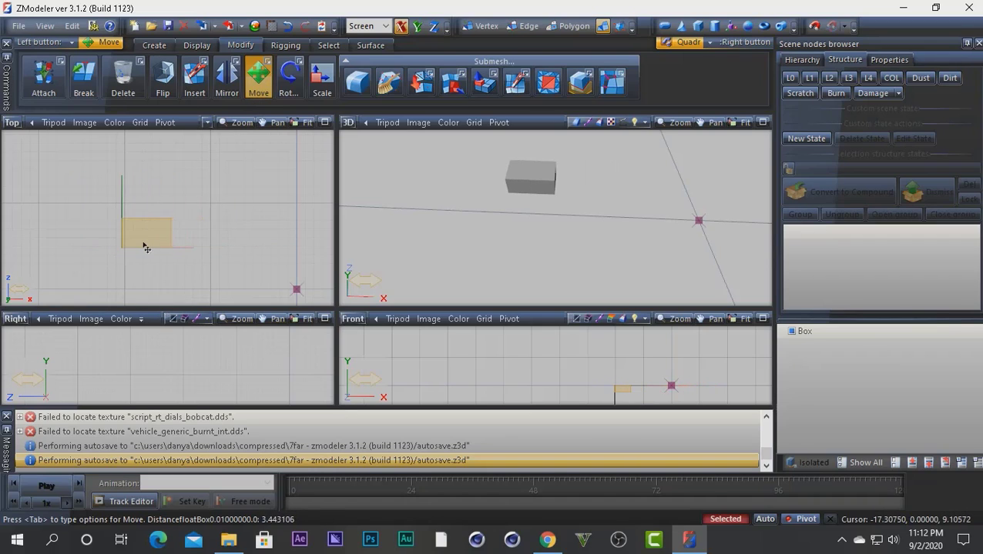
{"action": "left_click", "coordinate": [418, 26]}
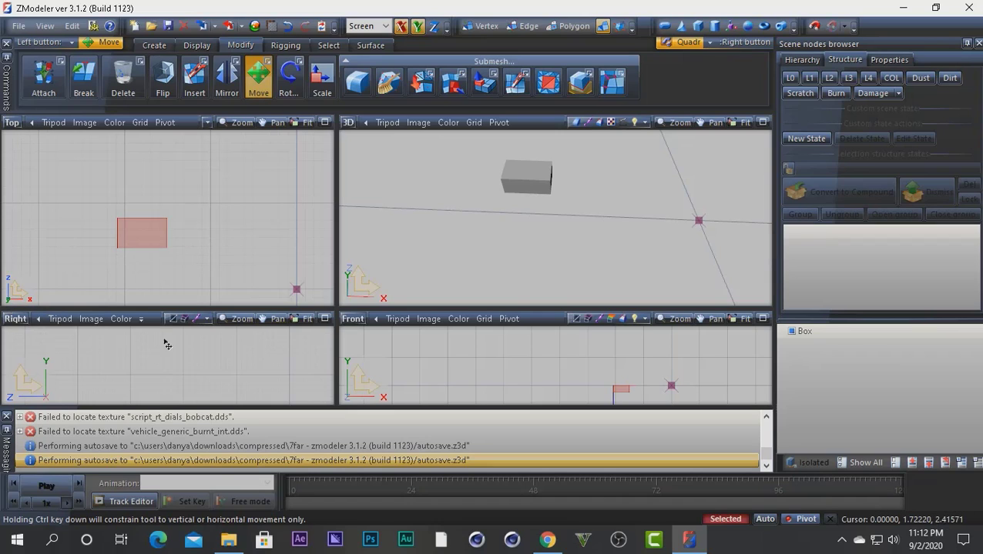
Move the box slightly upward in the maximized Right view with only the Y axis mode enabled
{"action": "mouse_move", "coordinate": [189, 350]}
{"action": "middle_mouse_down"}
{"action": "mouse_move", "coordinate": [204, 341]}
{"action": "mouse_move", "coordinate": [202, 329]}
{"action": "middle_mouse_up"}
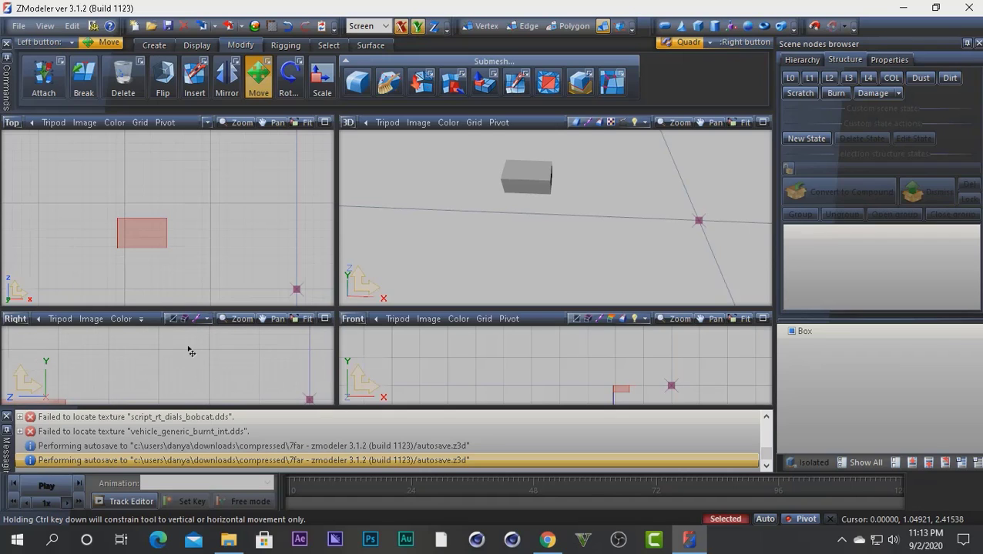
{"action": "key", "text": "alt+w"}
{"action": "scroll", "coordinate": [389, 231], "scroll_direction": "down", "scroll_amount": 2}
{"action": "middle_click_drag", "start_coordinate": [367, 279], "coordinate": [465, 238]}
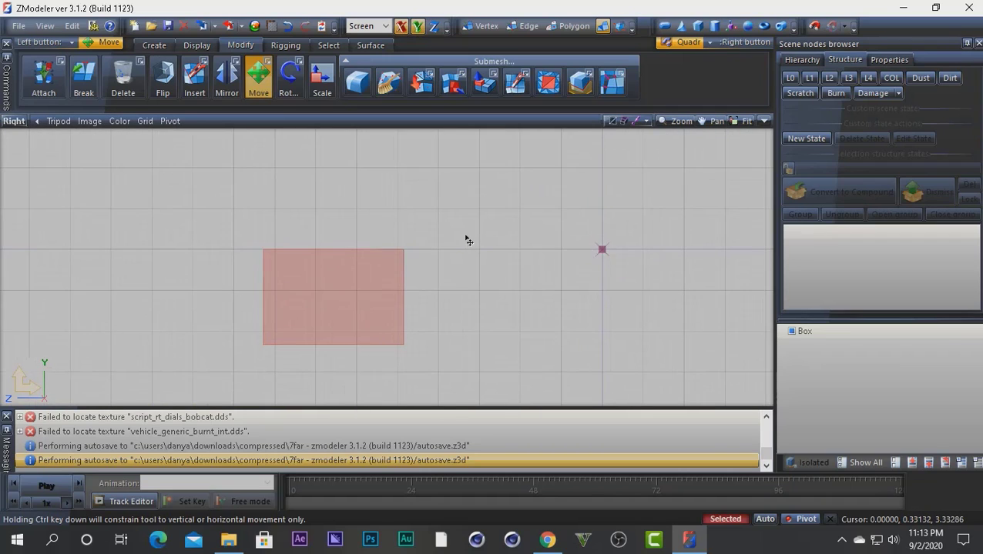
{"action": "scroll", "coordinate": [467, 240], "scroll_direction": "down", "scroll_amount": 2}
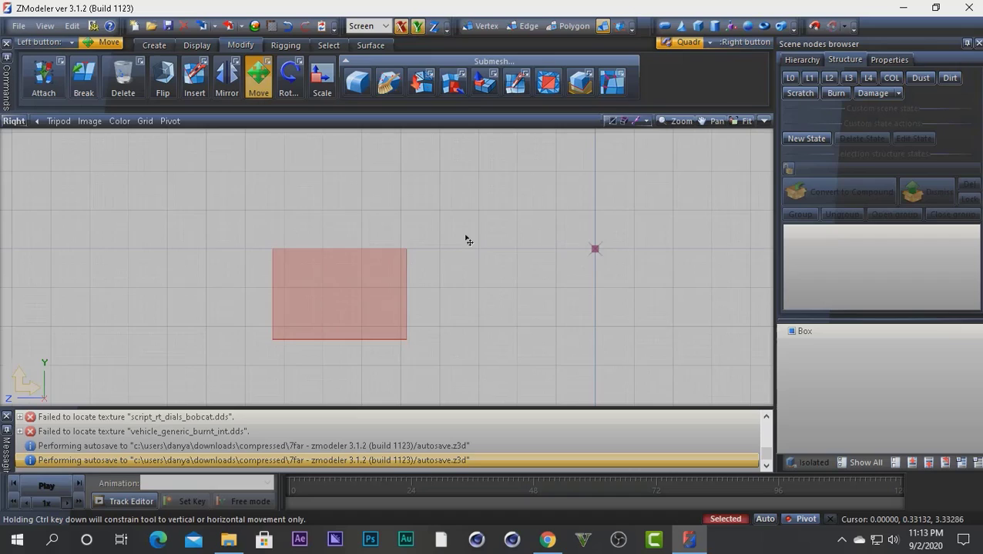
{"action": "left_click", "coordinate": [401, 30]}
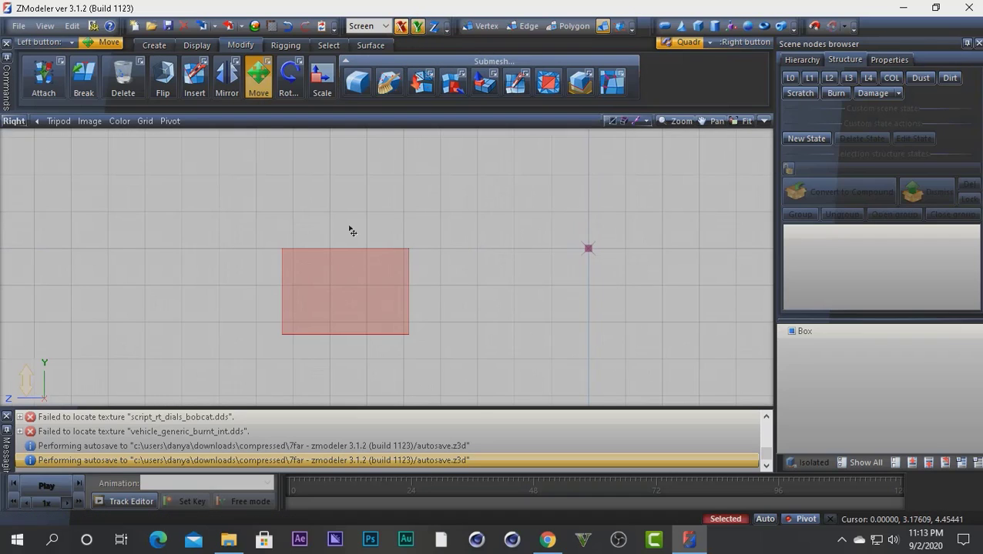
{"action": "left_click_drag", "start_coordinate": [358, 292], "coordinate": [605, 276]}
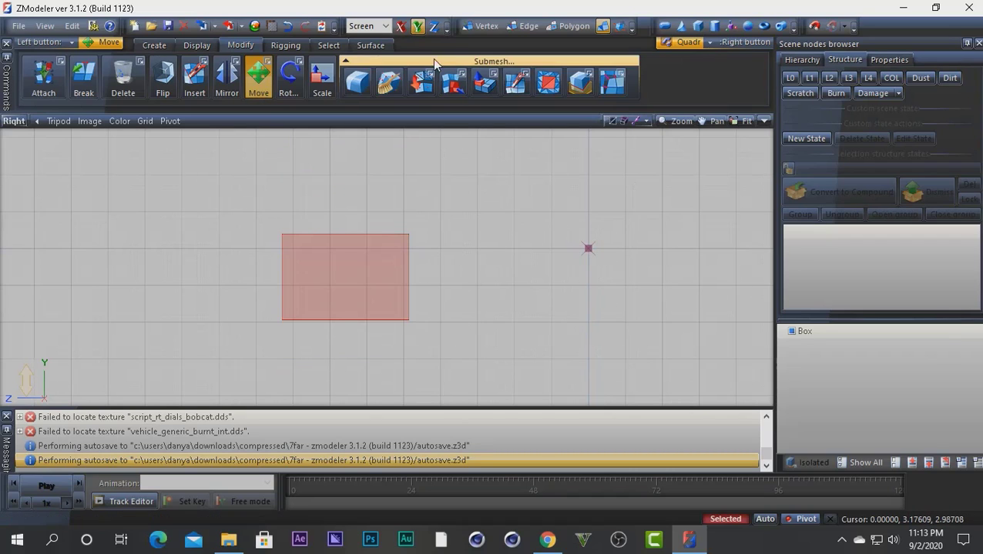
Move the box freely in the Right and Top views with X and Y enabled, and nudge it down in the Right view with Y only
{"action": "left_click", "coordinate": [400, 25]}
{"action": "mouse_move", "coordinate": [363, 299]}
{"action": "left_mouse_down"}
{"action": "mouse_move", "coordinate": [516, 298]}
{"action": "mouse_move", "coordinate": [323, 250]}
{"action": "mouse_move", "coordinate": [490, 329]}
{"action": "mouse_move", "coordinate": [351, 230]}
{"action": "mouse_move", "coordinate": [398, 254]}
{"action": "left_mouse_up"}
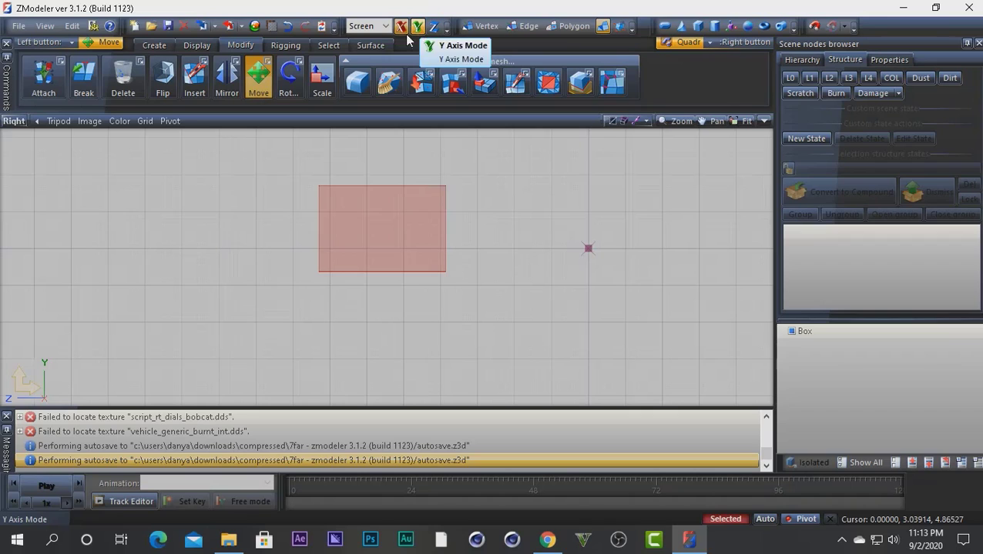
{"action": "key", "text": "alt+w"}
{"action": "left_click_drag", "start_coordinate": [154, 234], "coordinate": [176, 202]}
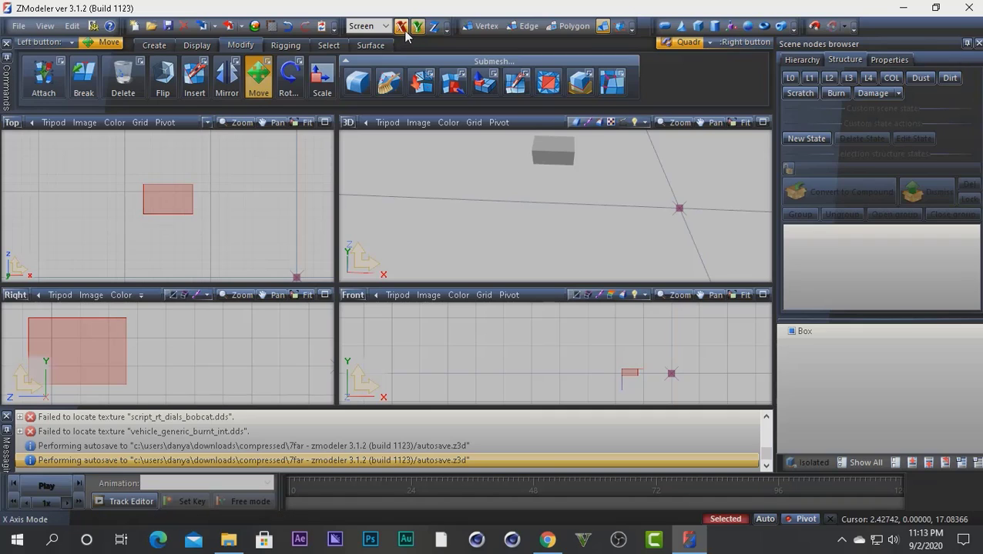
{"action": "mouse_move", "coordinate": [94, 357]}
{"action": "left_mouse_down"}
{"action": "mouse_move", "coordinate": [143, 361]}
{"action": "mouse_move", "coordinate": [113, 351]}
{"action": "left_mouse_up"}
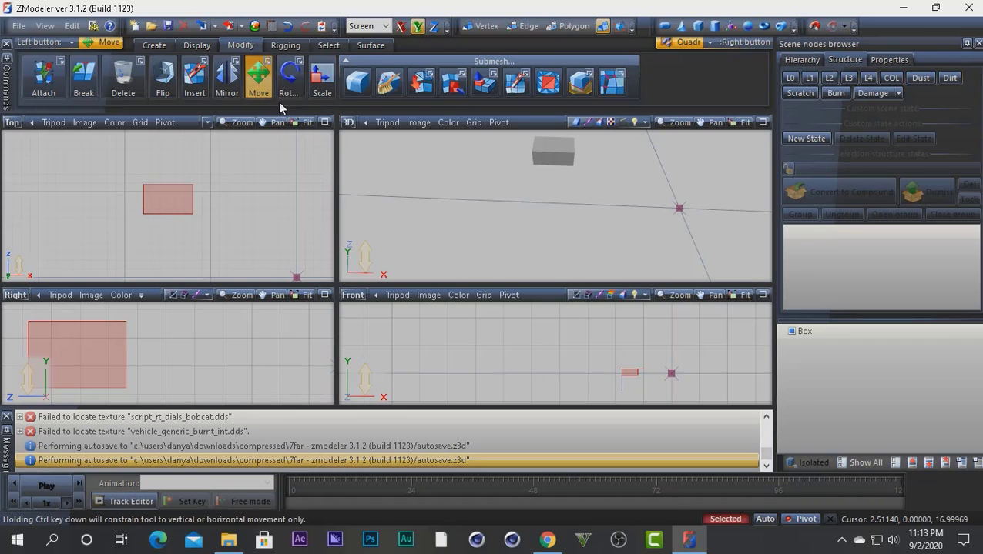
Try scaling the box in the Top view with the Scale tool and the X and Y axis modes enabled, and undo it
{"action": "left_click", "coordinate": [323, 85]}
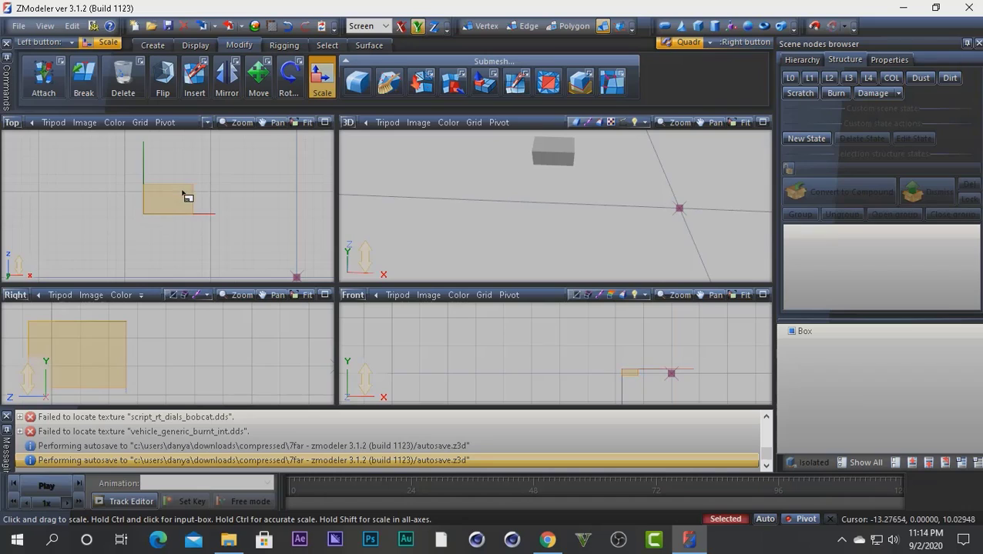
{"action": "scroll", "coordinate": [249, 212], "scroll_direction": "down", "scroll_amount": 1}
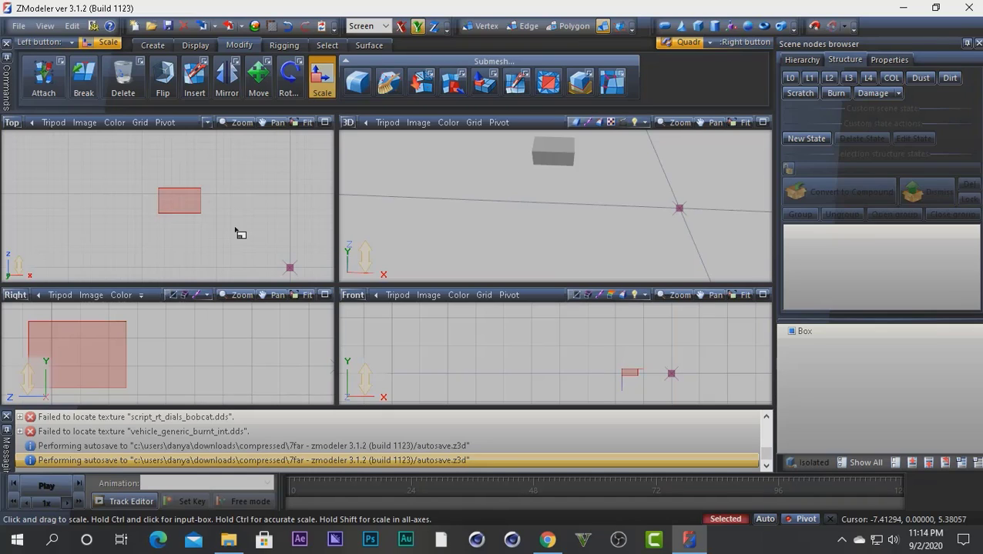
{"action": "middle_click_drag", "start_coordinate": [236, 228], "coordinate": [288, 231]}
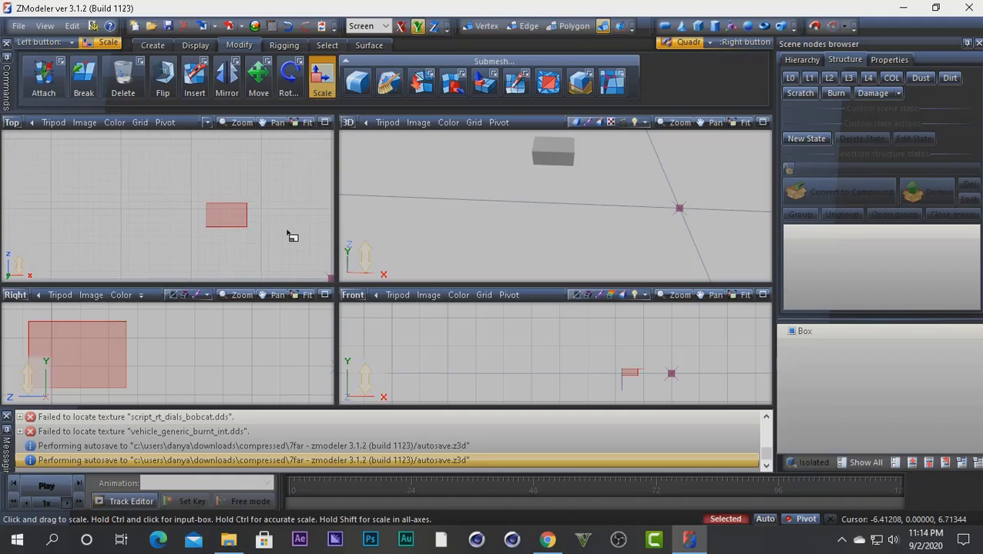
{"action": "left_click", "coordinate": [433, 27]}
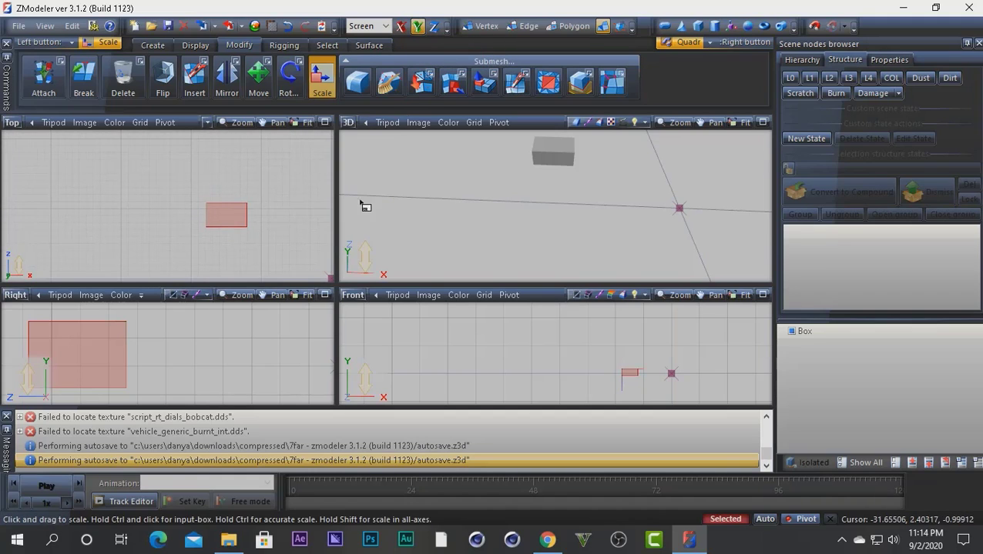
{"action": "left_click", "coordinate": [421, 28]}
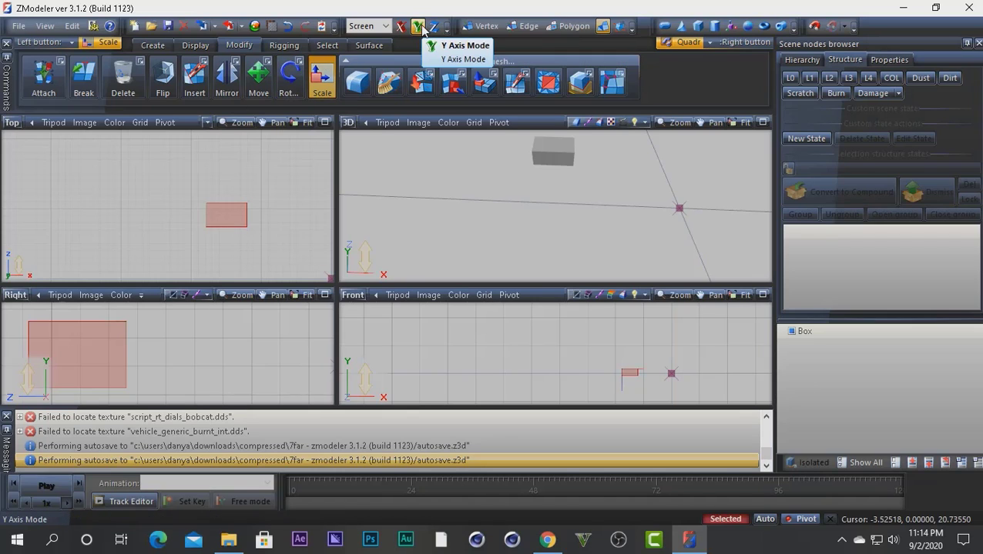
{"action": "left_click", "coordinate": [401, 27]}
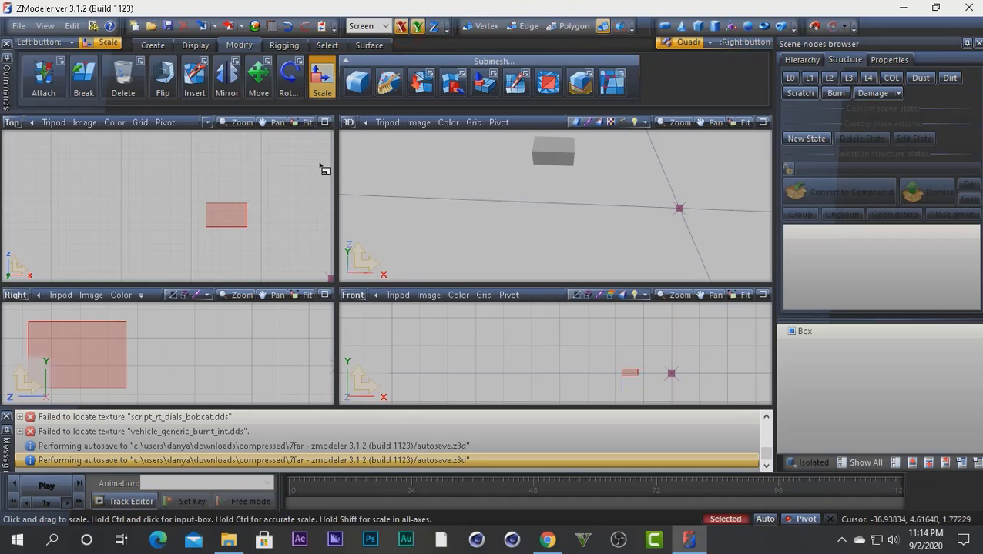
{"action": "left_click_drag", "start_coordinate": [226, 182], "coordinate": [266, 123]}
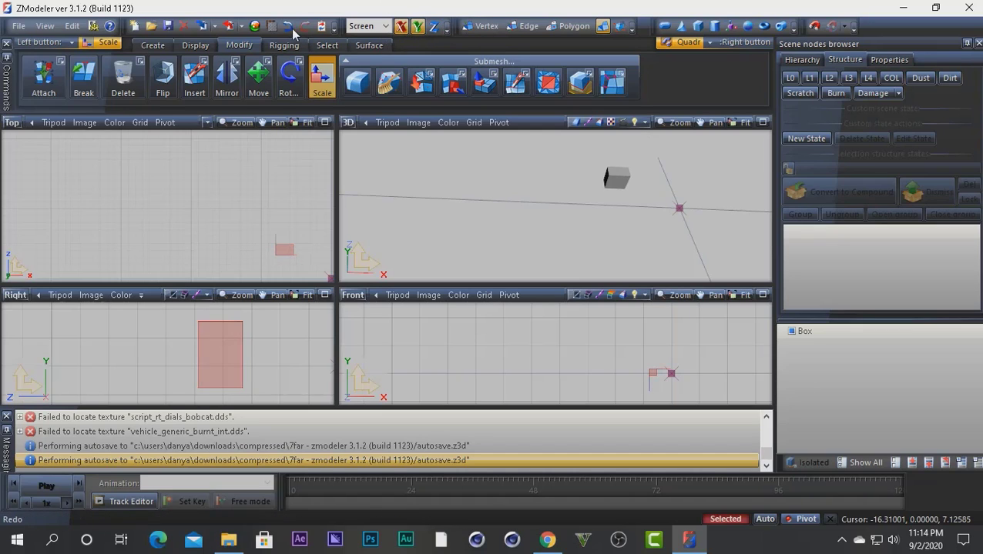
{"action": "left_click", "coordinate": [286, 26]}
Scale the box proportionally on all axes in the Top view with only the Z axis mode enabled
{"action": "left_click", "coordinate": [434, 29]}
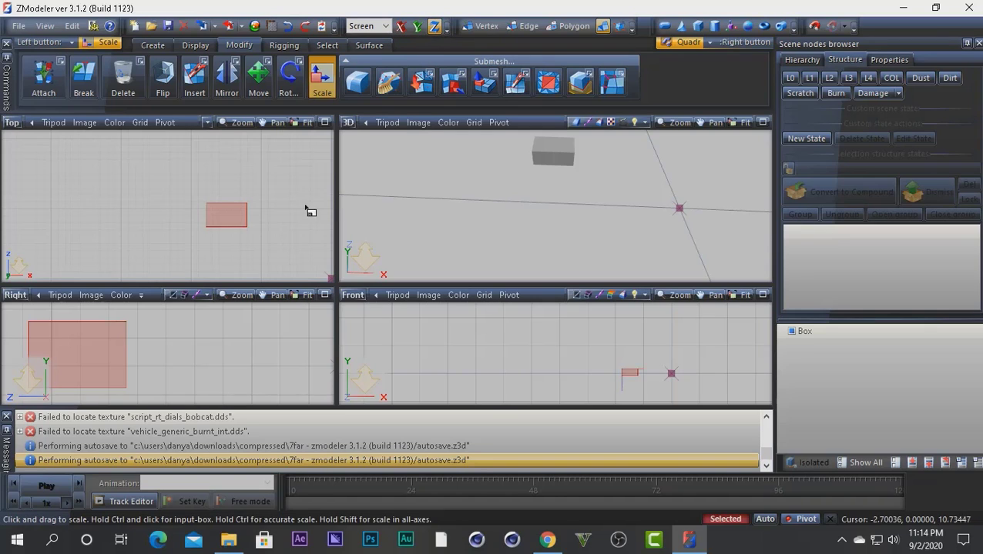
{"action": "left_click_drag", "start_coordinate": [236, 223], "coordinate": [131, 331]}
{"action": "left_click", "coordinate": [400, 26]}
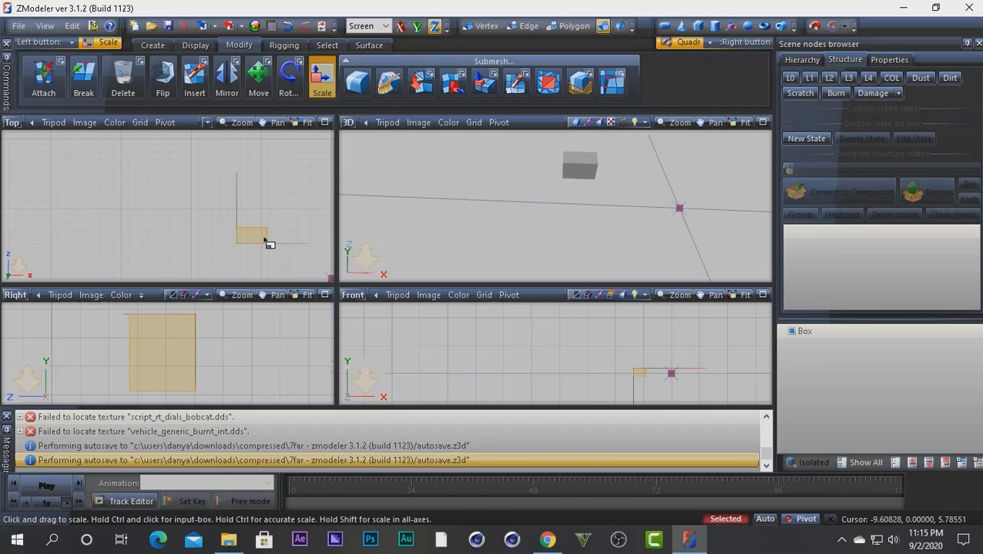
{"action": "left_click_drag", "start_coordinate": [265, 242], "coordinate": [412, 98]}
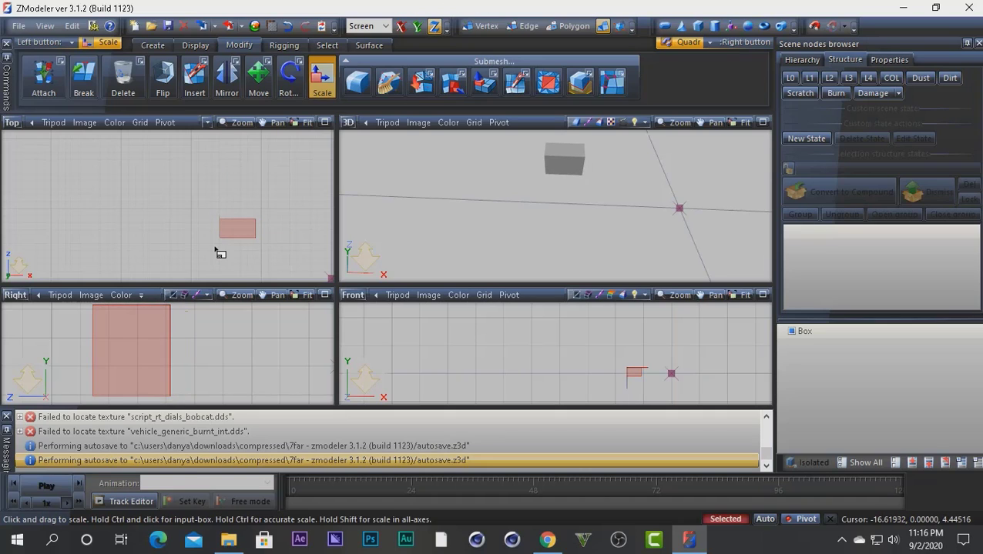
Enlarge the box in several passes in the maximized, zoomed-out Top view with the Scale tool, and restore the four-view layout
{"action": "key", "text": "alt+w"}
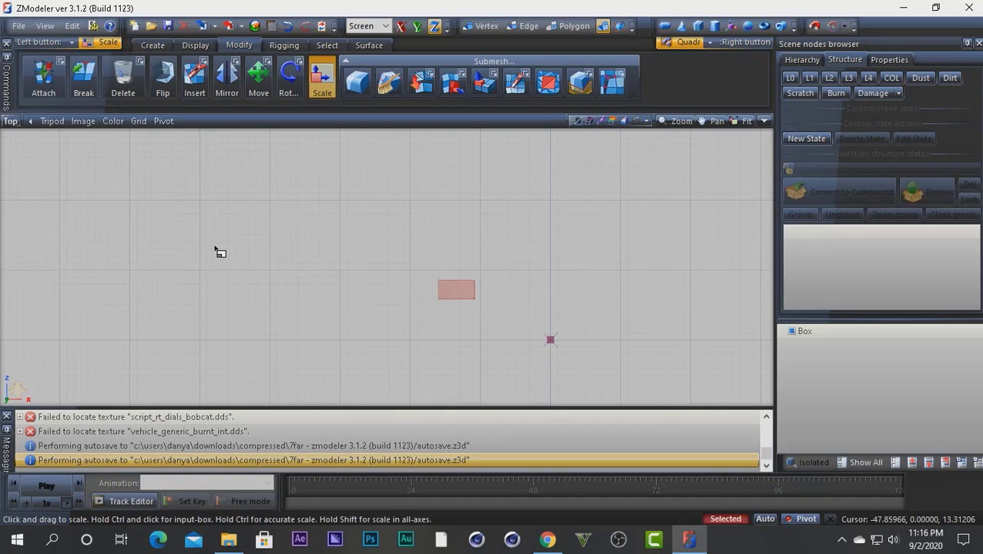
{"action": "scroll", "coordinate": [514, 270], "scroll_direction": "down", "scroll_amount": 6}
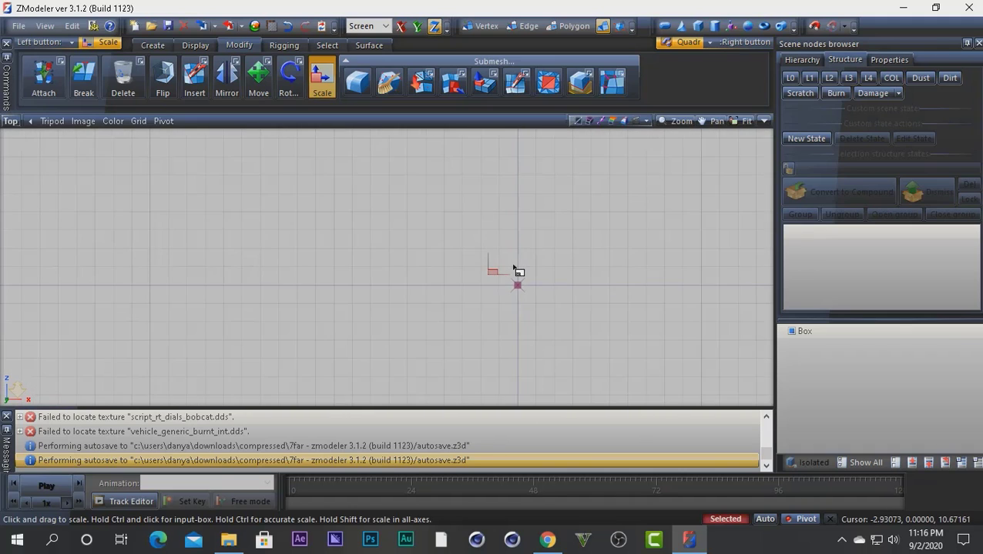
{"action": "scroll", "coordinate": [513, 266], "scroll_direction": "up", "scroll_amount": 6}
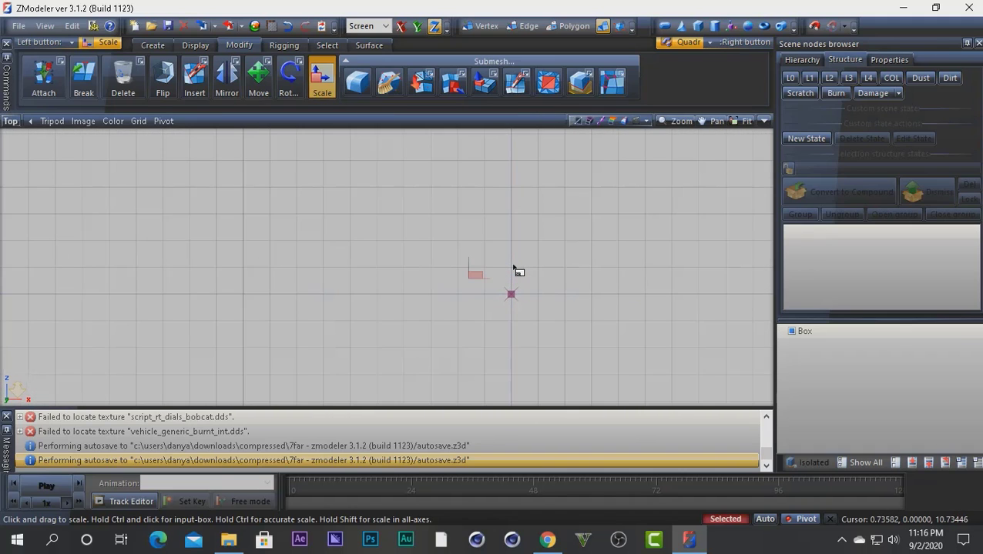
{"action": "scroll", "coordinate": [512, 266], "scroll_direction": "down", "scroll_amount": 1}
{"action": "scroll", "coordinate": [515, 270], "scroll_direction": "down", "scroll_amount": 4}
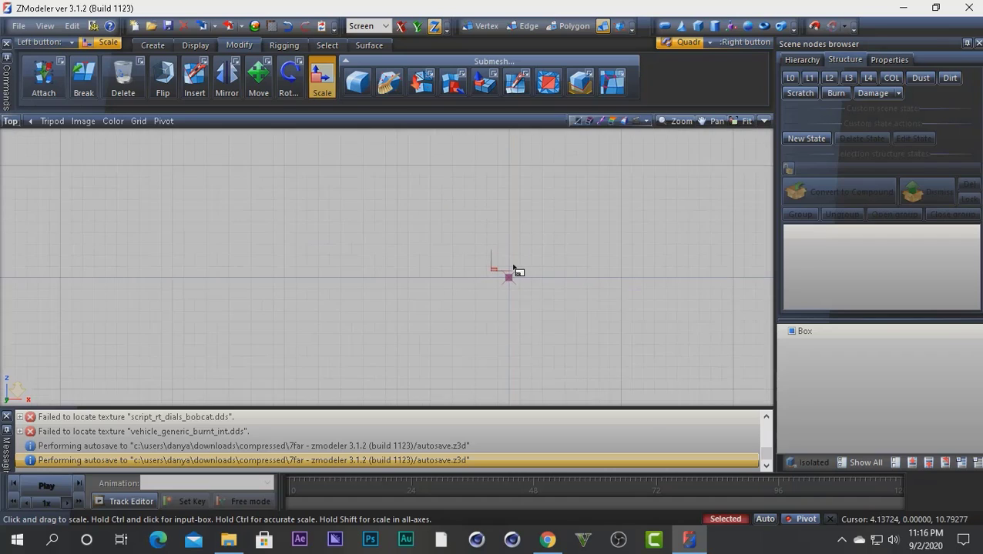
{"action": "middle_click_drag", "start_coordinate": [565, 251], "coordinate": [426, 233]}
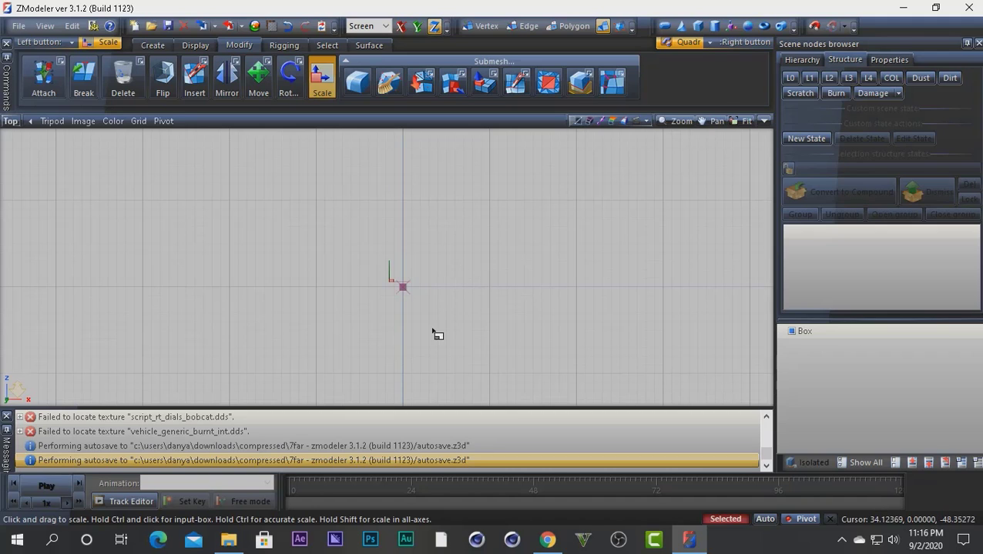
{"action": "middle_click_drag", "start_coordinate": [432, 333], "coordinate": [444, 311]}
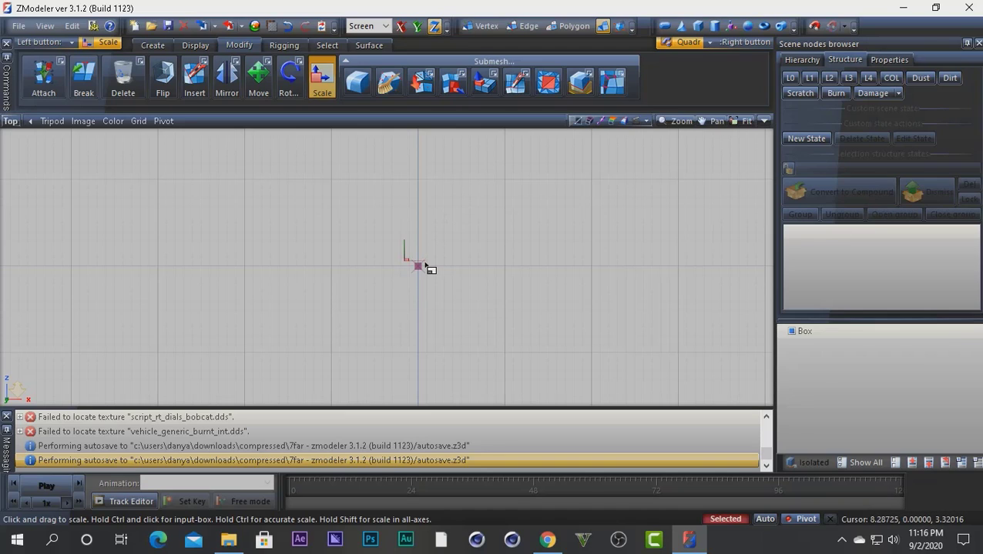
{"action": "left_click_drag", "start_coordinate": [425, 263], "coordinate": [431, 357], "text": "shift"}
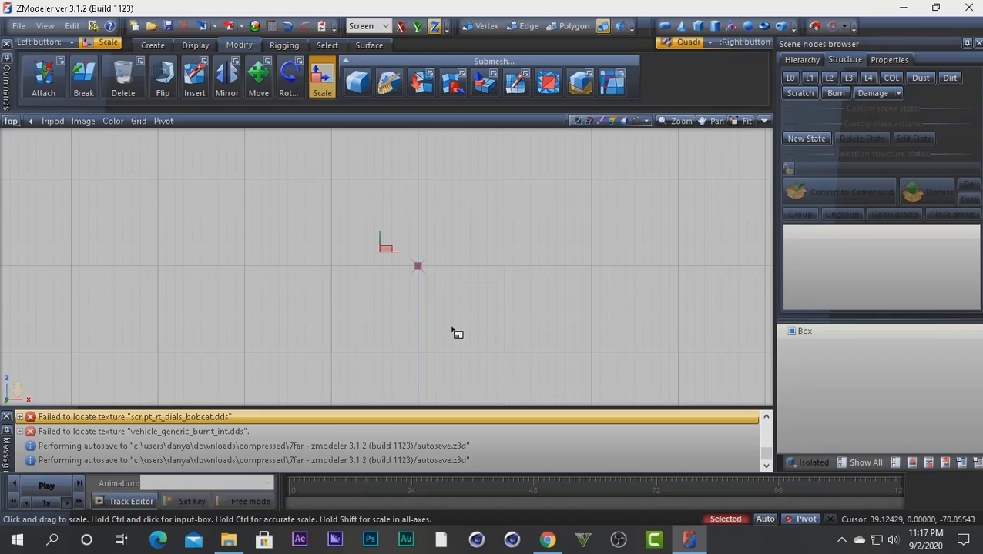
{"action": "left_click_drag", "start_coordinate": [452, 332], "coordinate": [435, 139]}
{"action": "left_click_drag", "start_coordinate": [454, 342], "coordinate": [396, 334]}
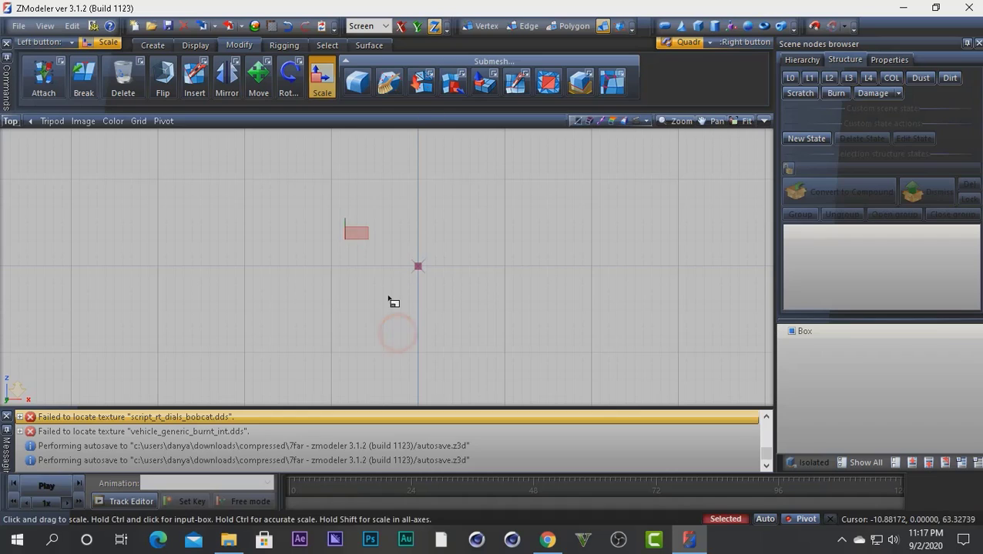
{"action": "left_click_drag", "start_coordinate": [392, 290], "coordinate": [372, 150]}
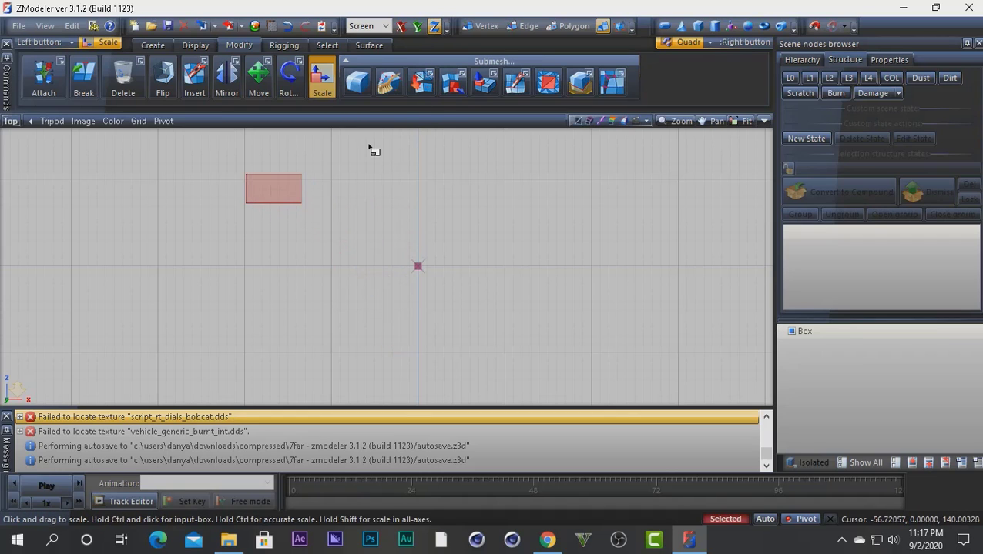
{"action": "right_click", "coordinate": [334, 198]}
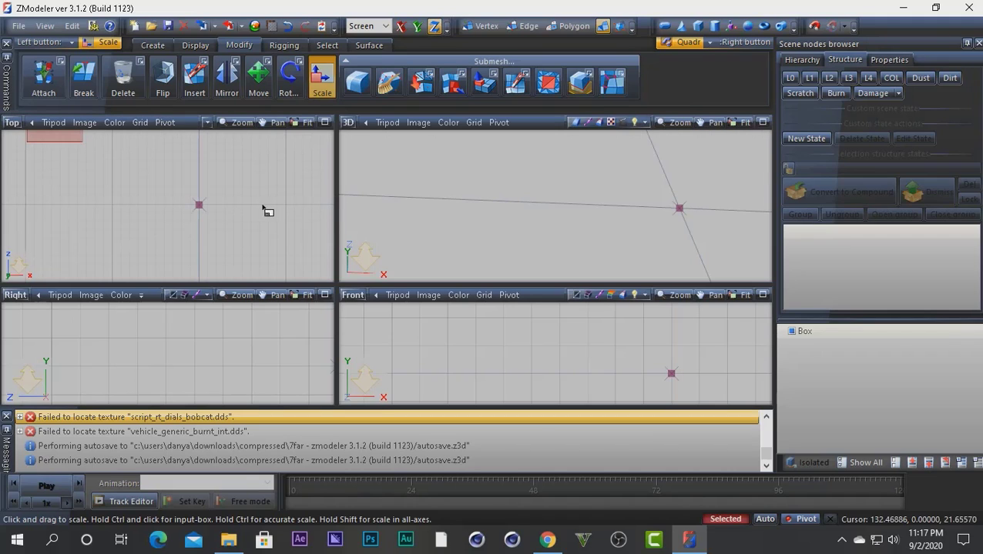
Start a new scene without saving the changes to the current one
{"action": "middle_click_drag", "start_coordinate": [243, 196], "coordinate": [314, 260]}
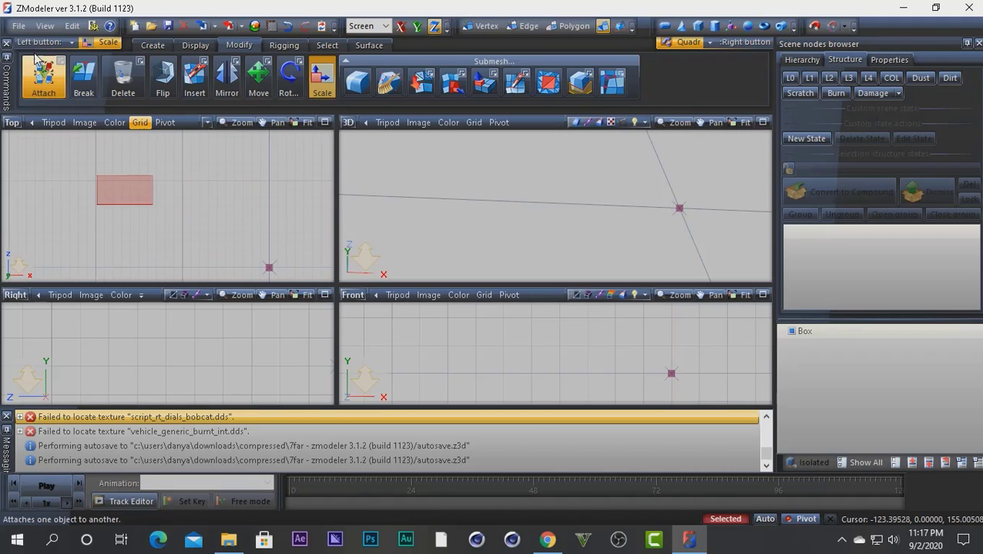
{"action": "middle_click_drag", "start_coordinate": [173, 181], "coordinate": [236, 184]}
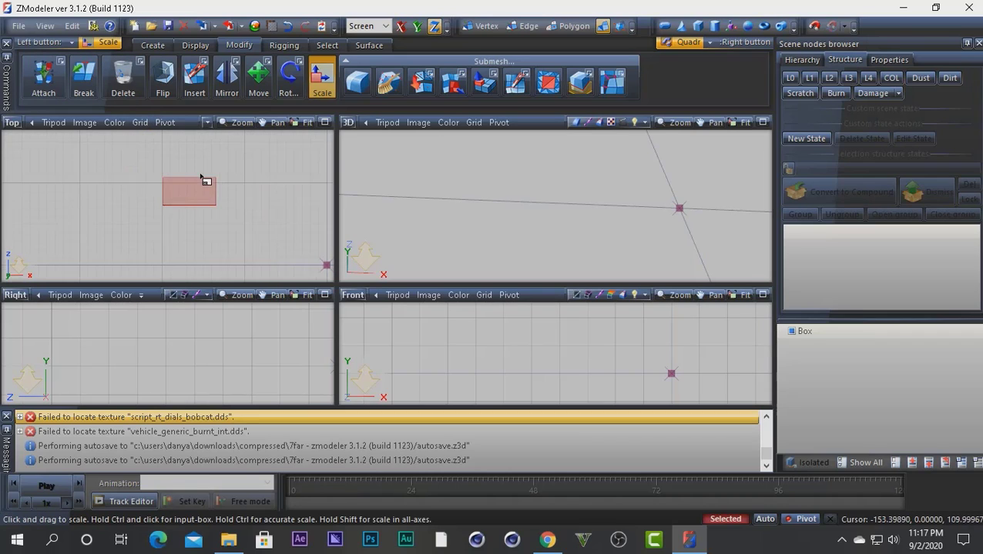
{"action": "scroll", "coordinate": [209, 186], "scroll_direction": "down", "scroll_amount": 2}
{"action": "left_click", "coordinate": [20, 28]}
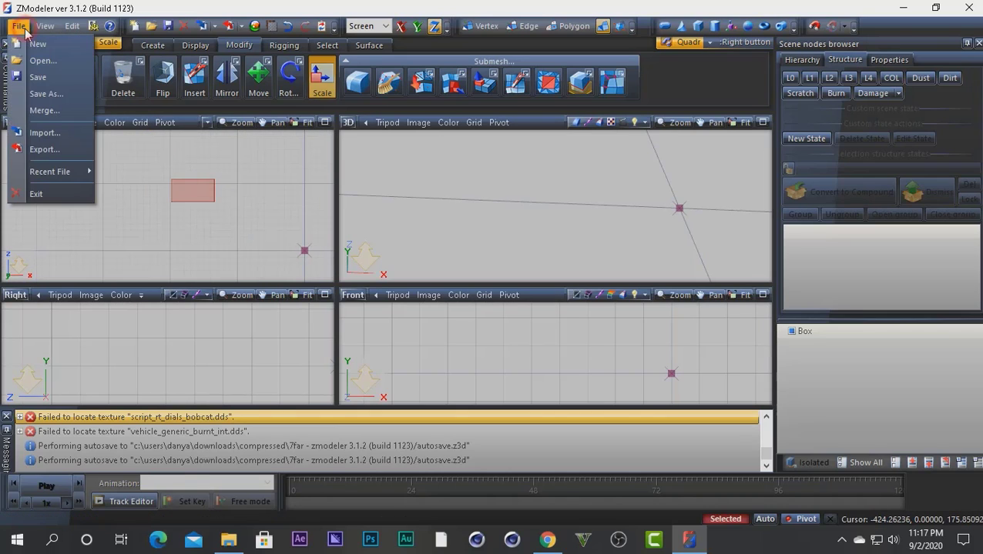
{"action": "left_click", "coordinate": [28, 44]}
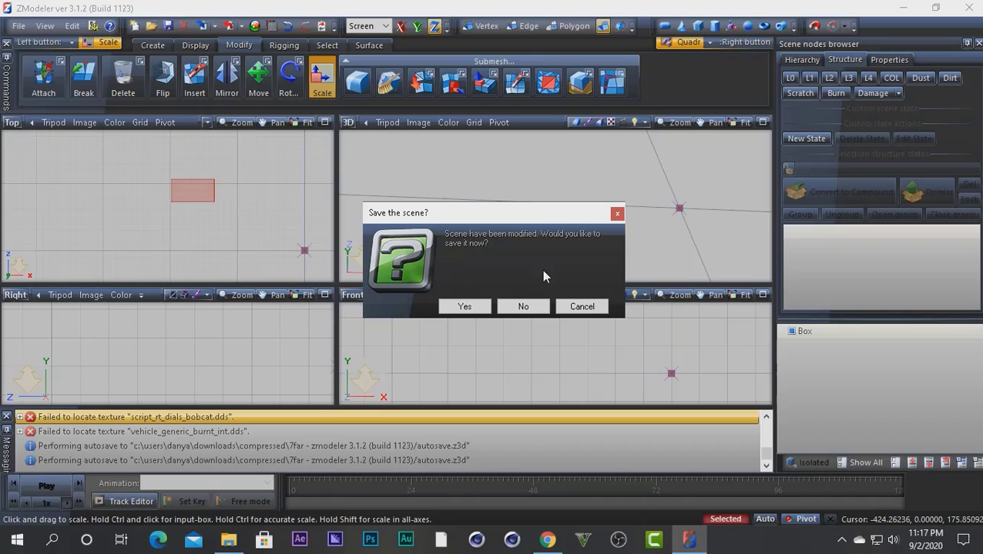
{"action": "left_click", "coordinate": [526, 307]}
Create a small freehand rectangular box in the Top view with the Box tool
{"action": "left_click", "coordinate": [698, 25]}
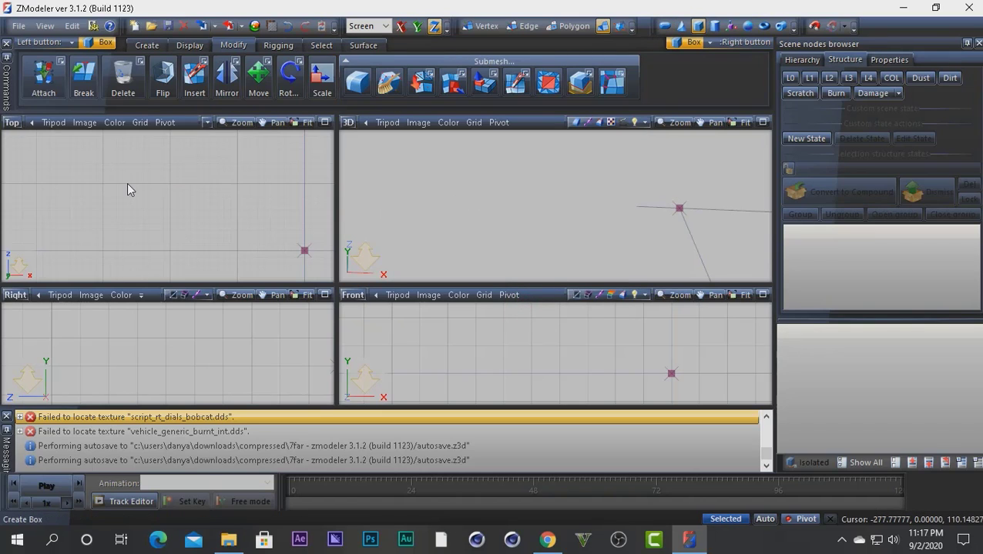
{"action": "left_click_drag", "start_coordinate": [126, 177], "coordinate": [196, 210]}
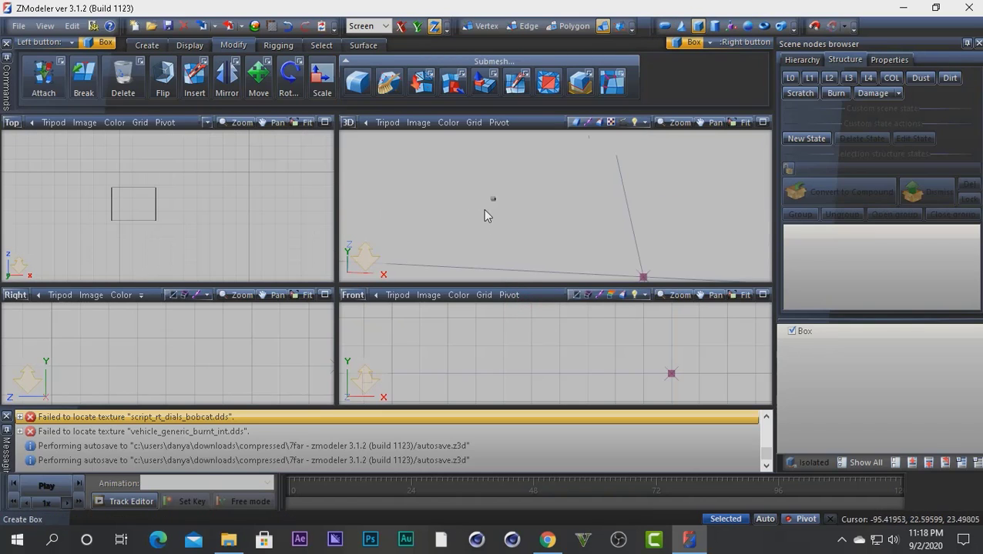
{"action": "scroll", "coordinate": [482, 209], "scroll_direction": "up", "scroll_amount": 5}
{"action": "scroll", "coordinate": [203, 225], "scroll_direction": "down", "scroll_amount": 3}
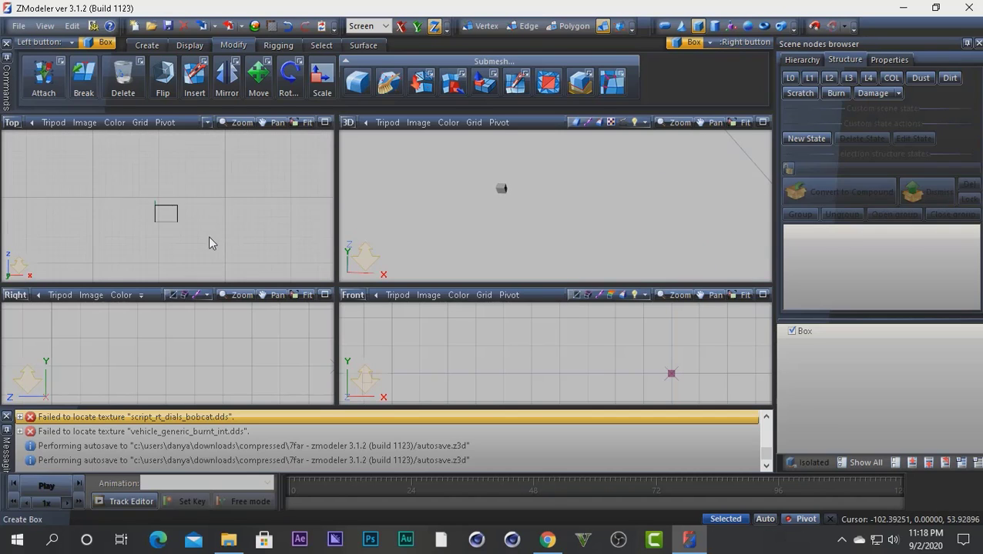
Examine the new box and its position relative to the pivot marker in the Top and Front views
{"action": "middle_click_drag", "start_coordinate": [208, 235], "coordinate": [101, 191]}
{"action": "scroll", "coordinate": [128, 203], "scroll_direction": "down", "scroll_amount": 2}
{"action": "middle_click_drag", "start_coordinate": [169, 226], "coordinate": [224, 229]}
{"action": "scroll", "coordinate": [224, 234], "scroll_direction": "down", "scroll_amount": 1}
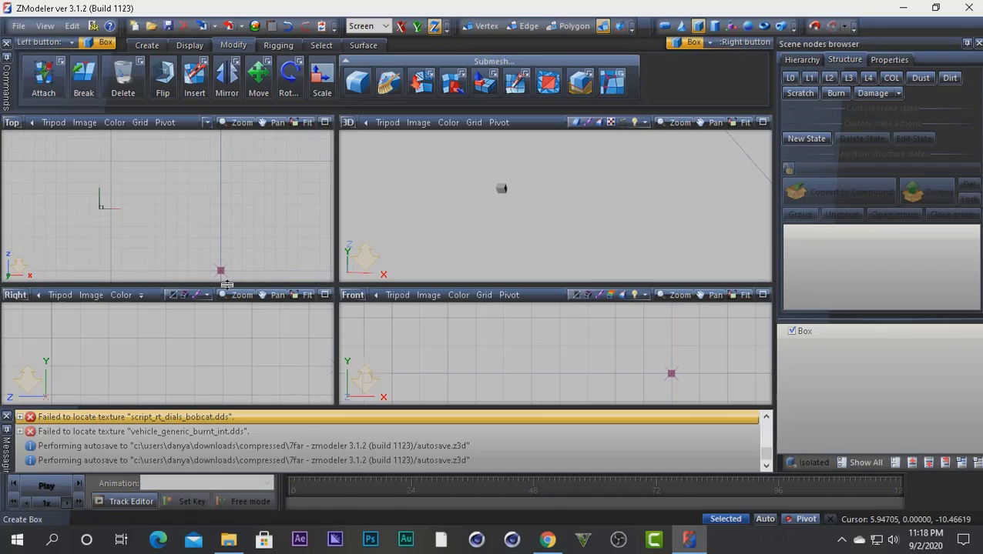
{"action": "middle_click_drag", "start_coordinate": [231, 274], "coordinate": [235, 242]}
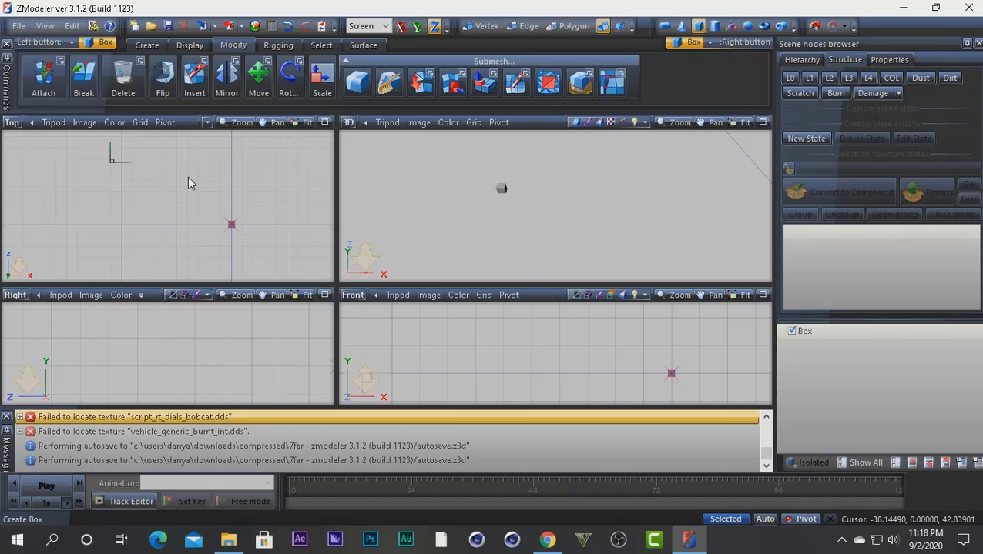
{"action": "scroll", "coordinate": [603, 379], "scroll_direction": "down", "scroll_amount": 2}
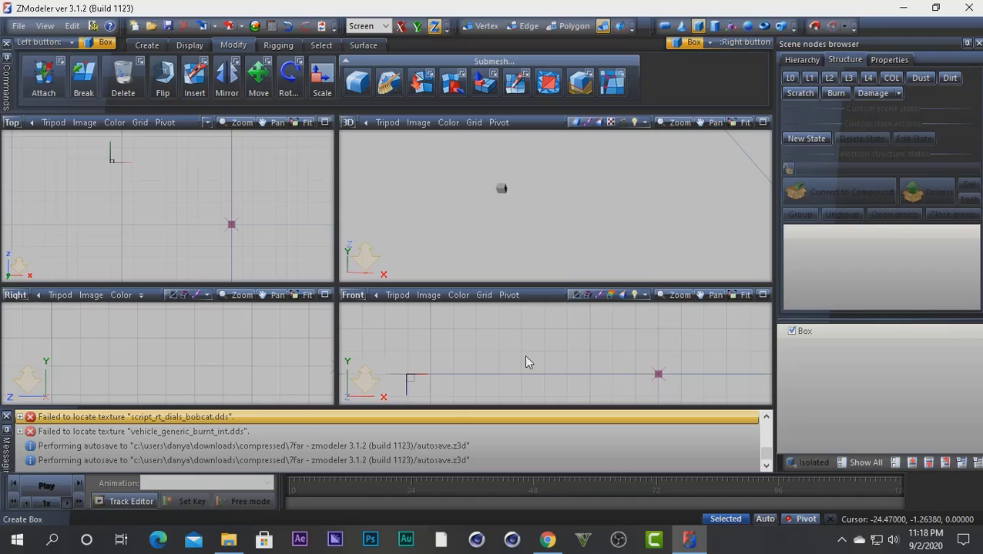
{"action": "middle_click_drag", "start_coordinate": [103, 185], "coordinate": [163, 253]}
{"action": "scroll", "coordinate": [161, 235], "scroll_direction": "up", "scroll_amount": 3}
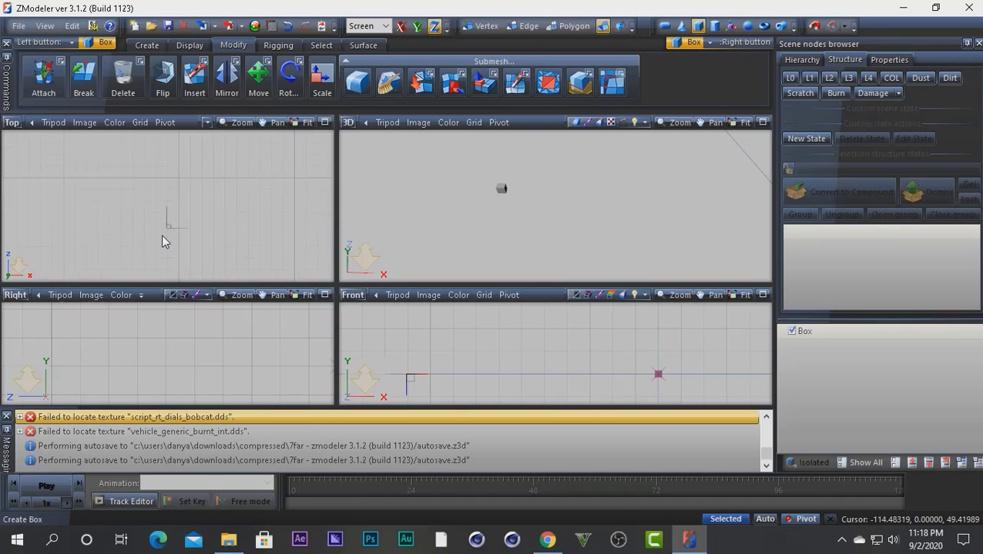
{"action": "scroll", "coordinate": [171, 216], "scroll_direction": "up", "scroll_amount": 5}
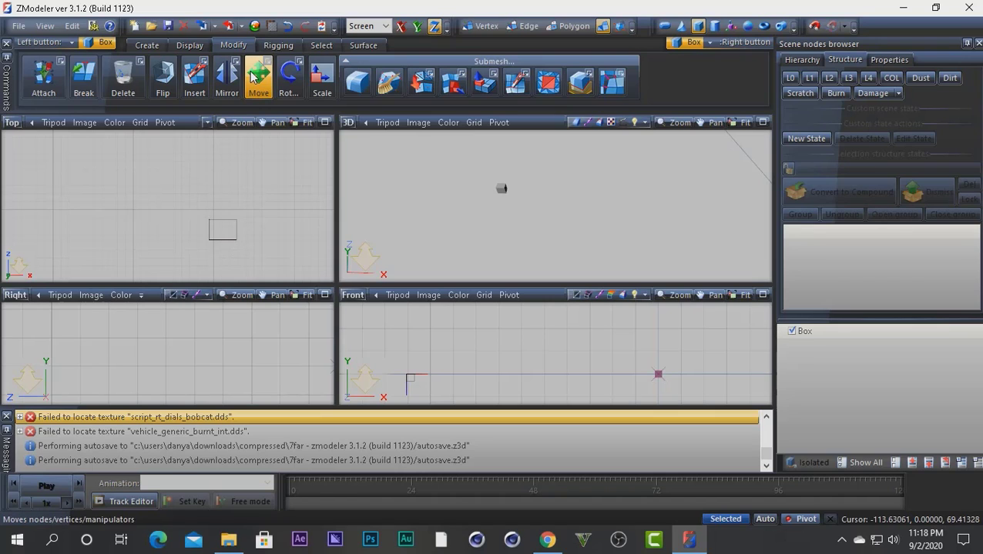
Turn off Rotate Geometry in the Rotate options and deactivate the Box tool
{"action": "left_click", "coordinate": [298, 60]}
{"action": "left_click", "coordinate": [285, 106]}
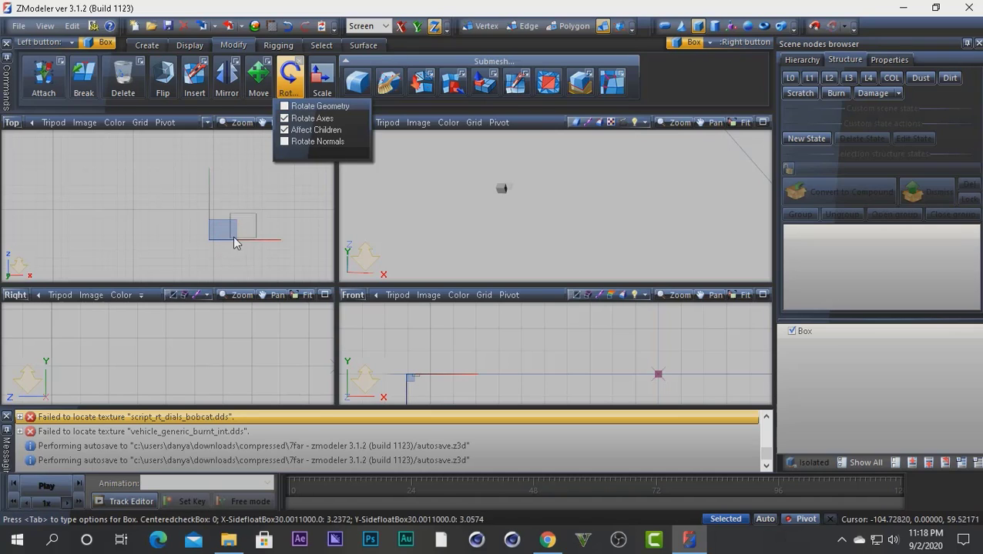
{"action": "left_click", "coordinate": [699, 24]}
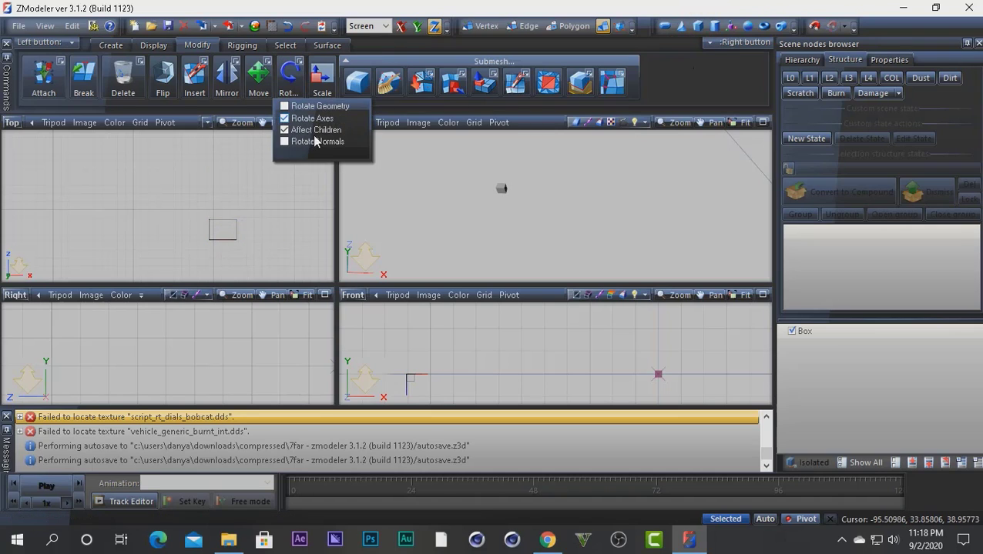
{"action": "left_click", "coordinate": [262, 178]}
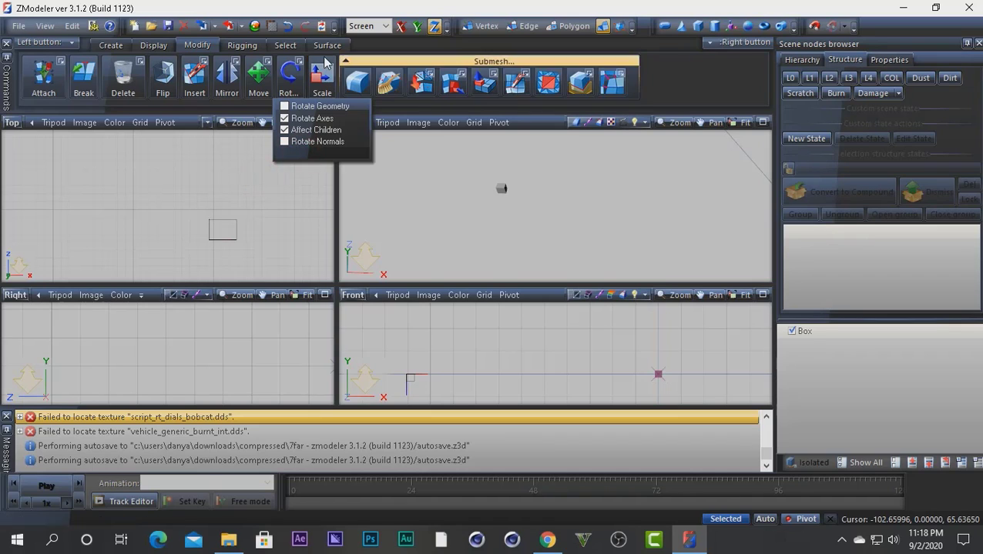
Select the whole box in the Top view with the Quadr selection tool
{"action": "left_click", "coordinate": [292, 48]}
{"action": "left_click", "coordinate": [362, 77]}
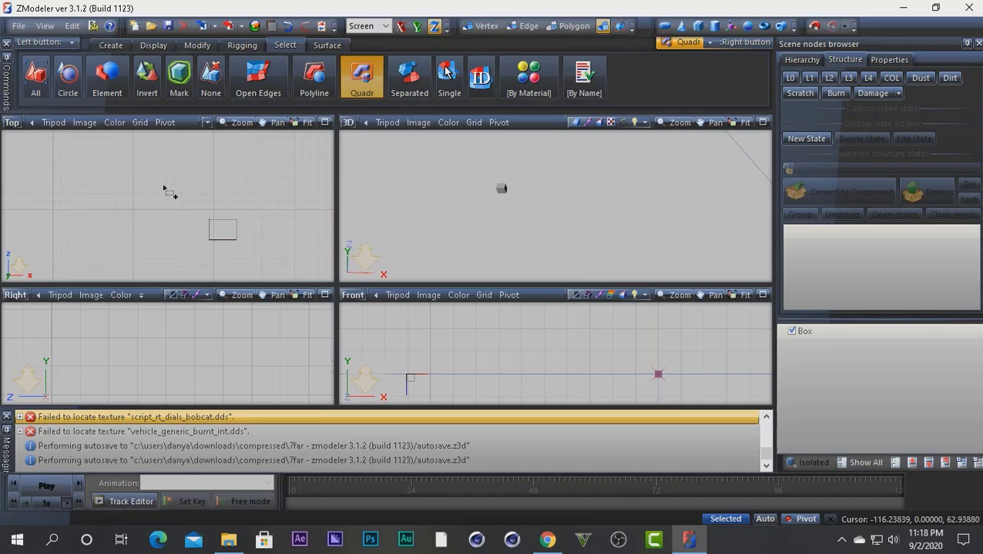
{"action": "left_click_drag", "start_coordinate": [163, 186], "coordinate": [262, 257]}
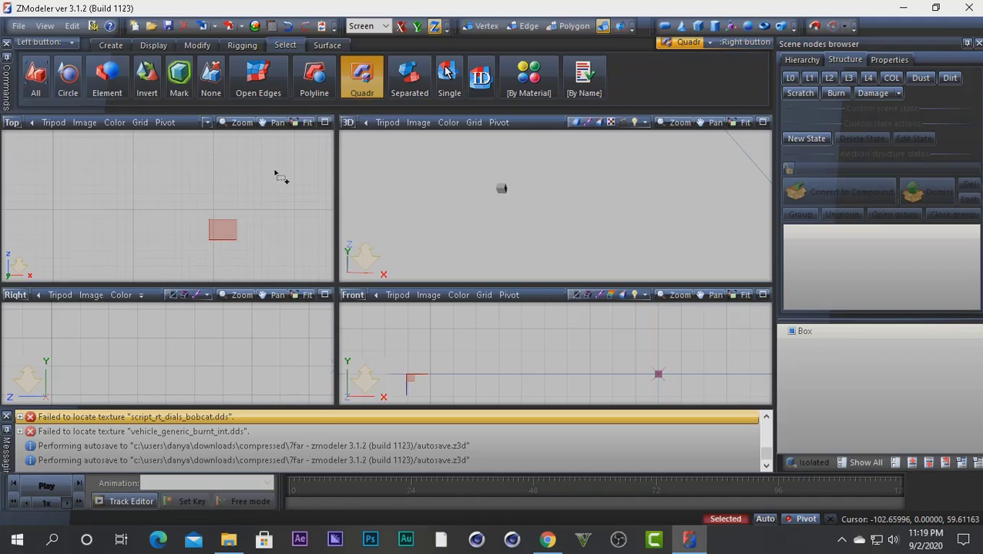
Try rotating the box in the Top view with Rotate Geometry off, and undo it
{"action": "left_click", "coordinate": [197, 44]}
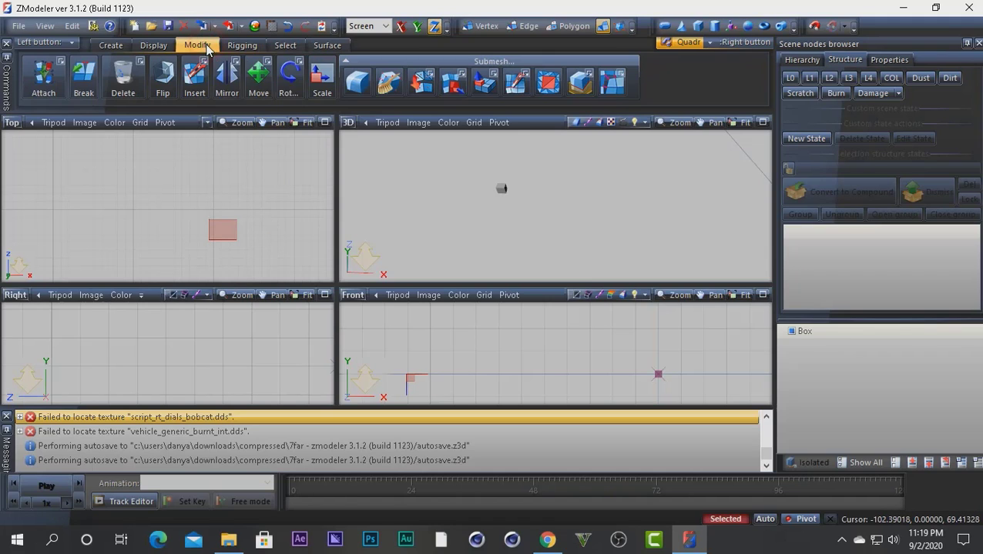
{"action": "left_click", "coordinate": [288, 81]}
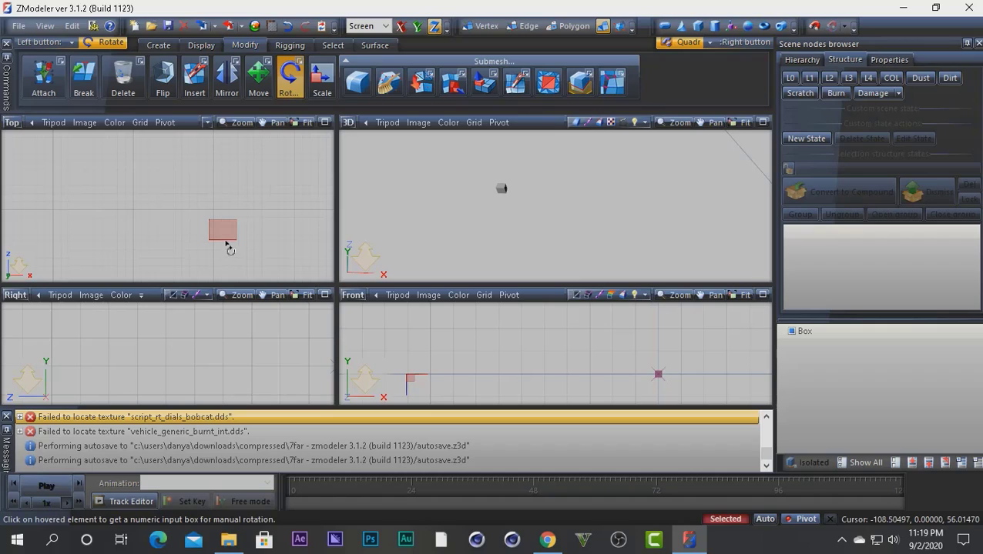
{"action": "mouse_move", "coordinate": [225, 241]}
{"action": "left_mouse_down"}
{"action": "mouse_move", "coordinate": [232, 218]}
{"action": "mouse_move", "coordinate": [218, 247]}
{"action": "mouse_move", "coordinate": [223, 231]}
{"action": "left_mouse_up"}
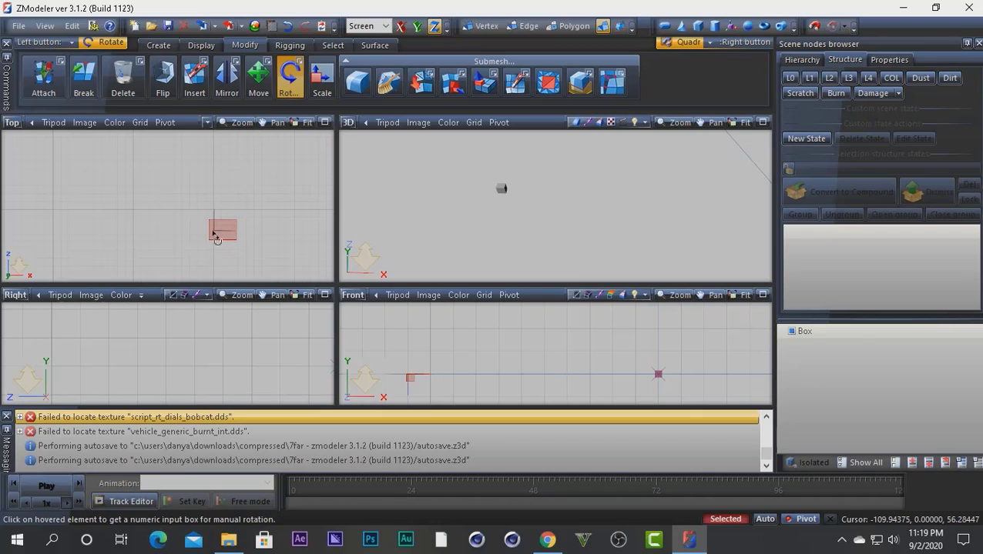
{"action": "left_click", "coordinate": [296, 35]}
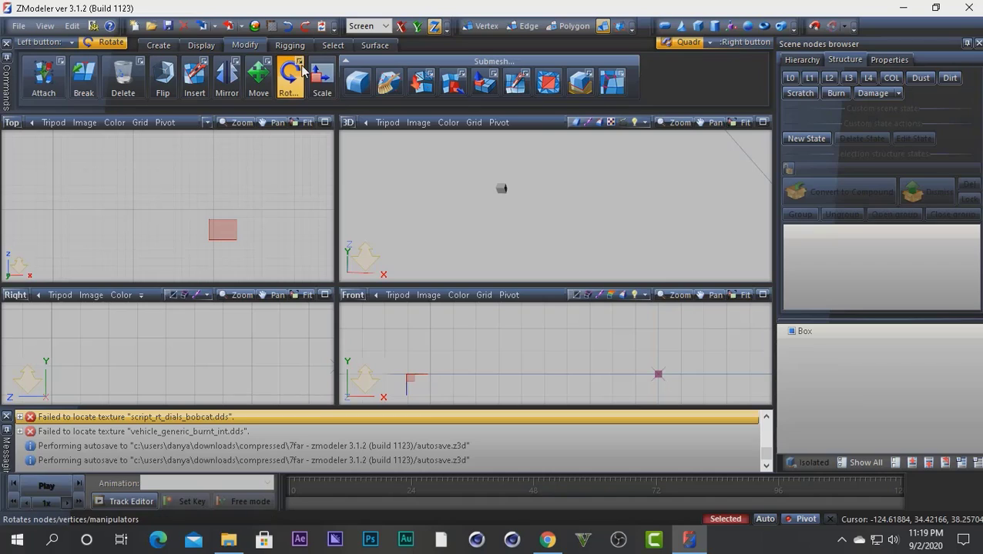
Turn Rotate Geometry on and rotate the box slightly in the Top view with the Rotate tool
{"action": "left_click", "coordinate": [298, 63]}
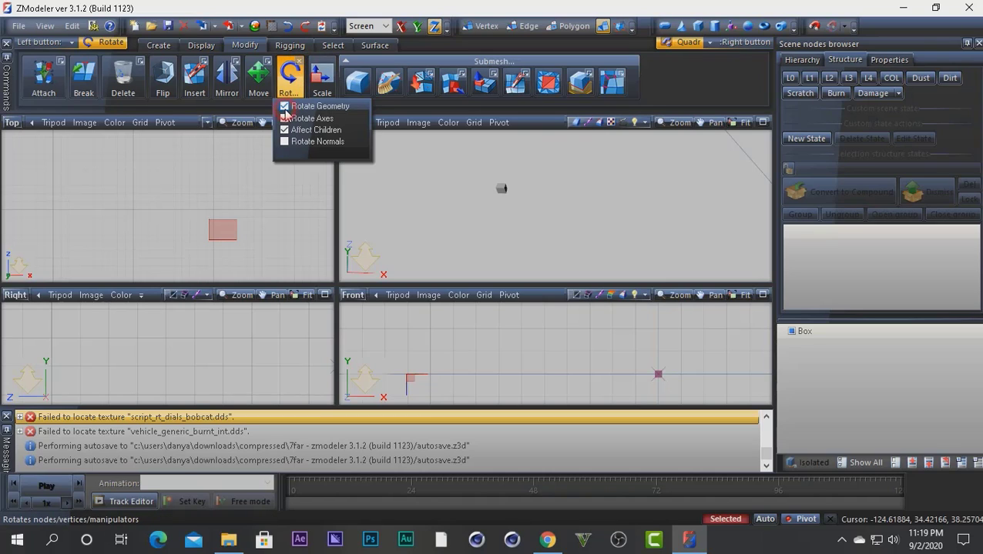
{"action": "left_click", "coordinate": [284, 118]}
{"action": "left_click", "coordinate": [287, 88]}
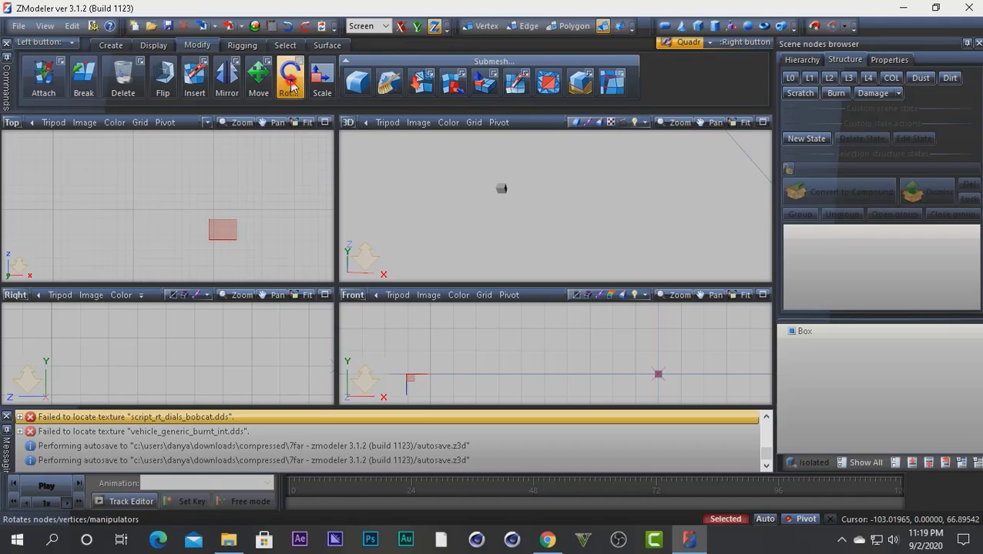
{"action": "mouse_move", "coordinate": [237, 222]}
{"action": "left_mouse_down"}
{"action": "mouse_move", "coordinate": [246, 210]}
{"action": "mouse_move", "coordinate": [235, 233]}
{"action": "mouse_move", "coordinate": [238, 221]}
{"action": "left_mouse_up"}
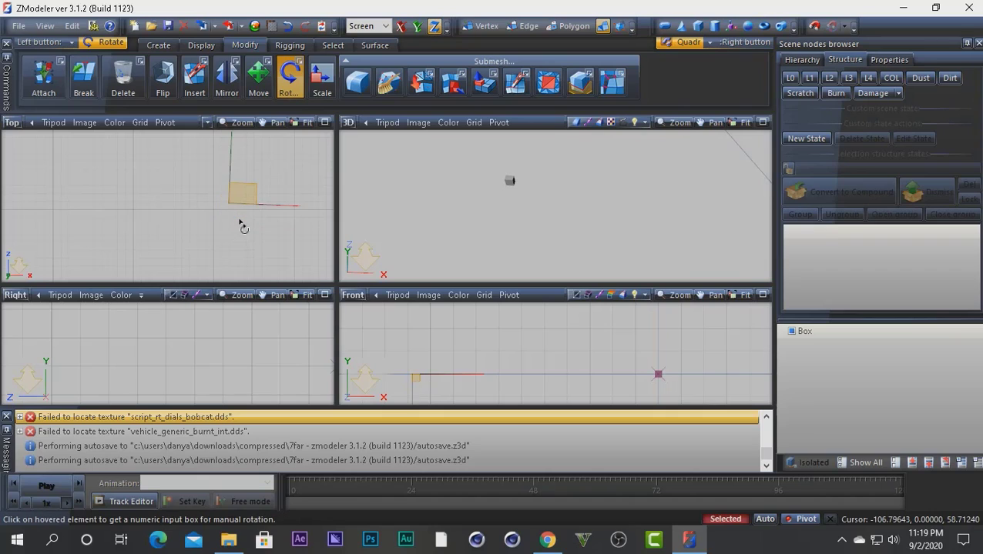
Maximize the Top view and rotate the box around the pivot at the scene origin
{"action": "scroll", "coordinate": [244, 218], "scroll_direction": "down", "scroll_amount": 5}
{"action": "middle_click_drag", "start_coordinate": [242, 229], "coordinate": [110, 204]}
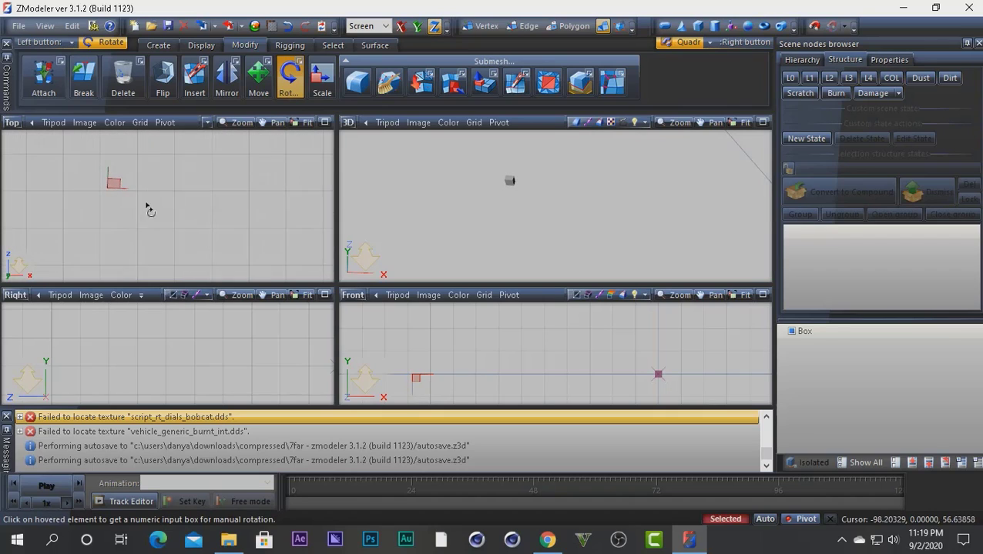
{"action": "scroll", "coordinate": [154, 209], "scroll_direction": "down", "scroll_amount": 5}
{"action": "key", "text": "alt+w"}
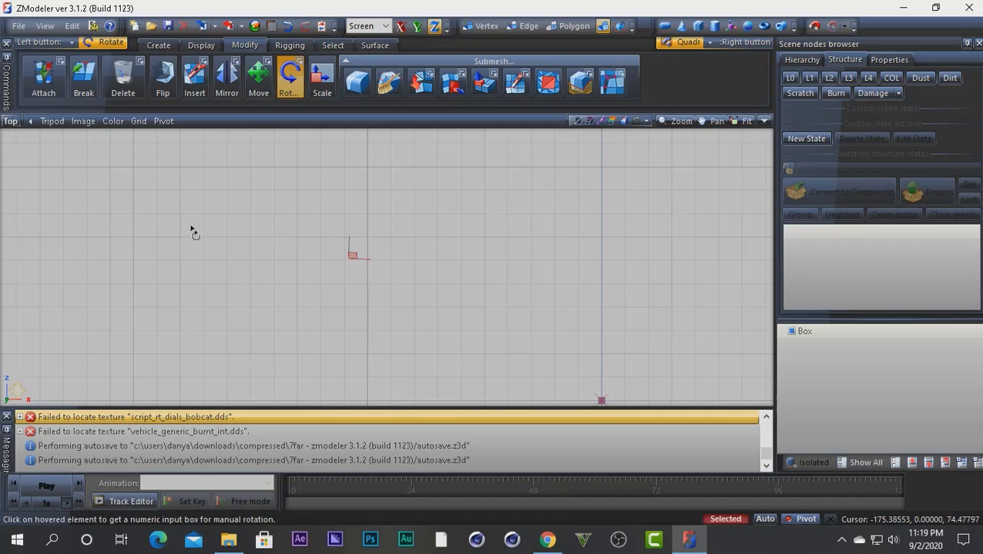
{"action": "middle_click_drag", "start_coordinate": [680, 367], "coordinate": [562, 259]}
{"action": "scroll", "coordinate": [482, 315], "scroll_direction": "down", "scroll_amount": 2}
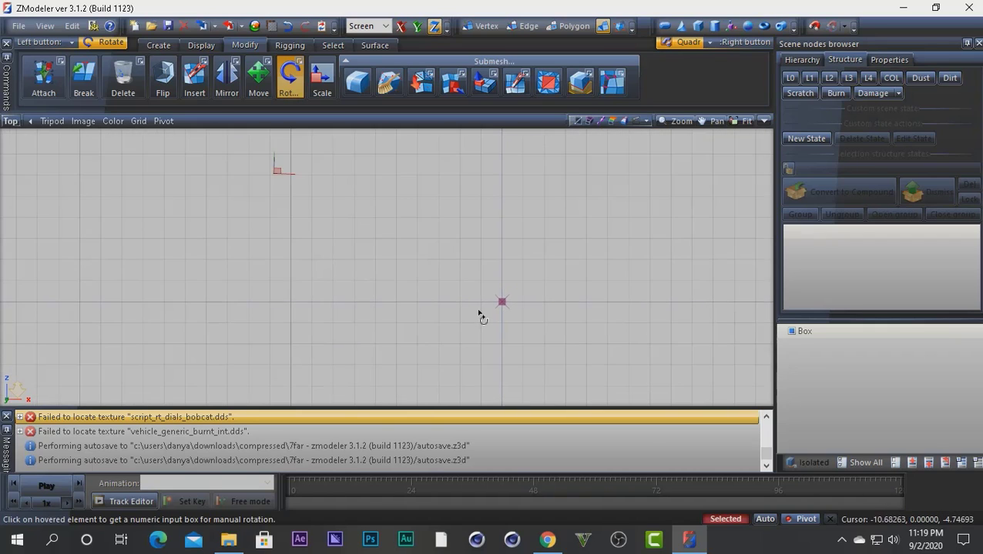
{"action": "middle_click_drag", "start_coordinate": [530, 347], "coordinate": [424, 329]}
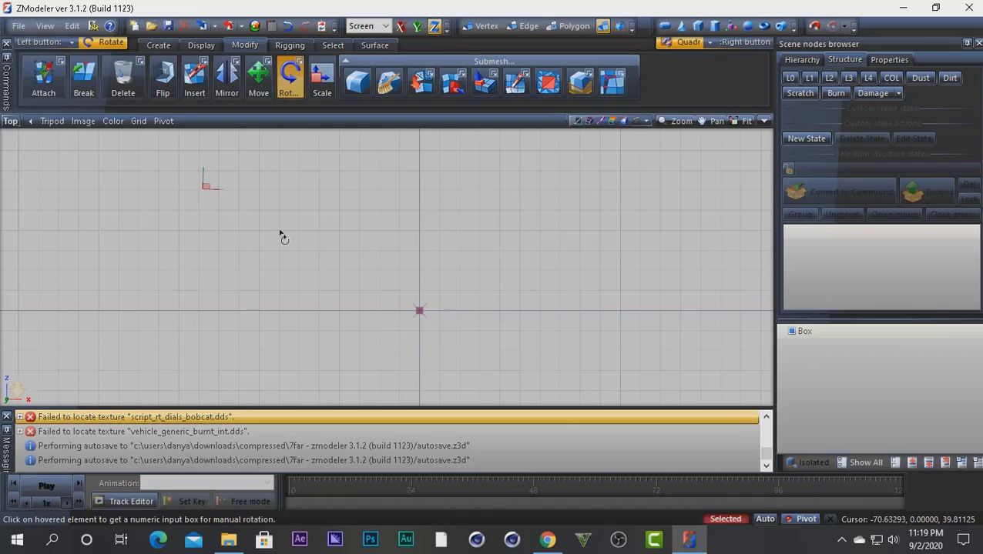
{"action": "left_click_drag", "start_coordinate": [280, 236], "coordinate": [260, 279]}
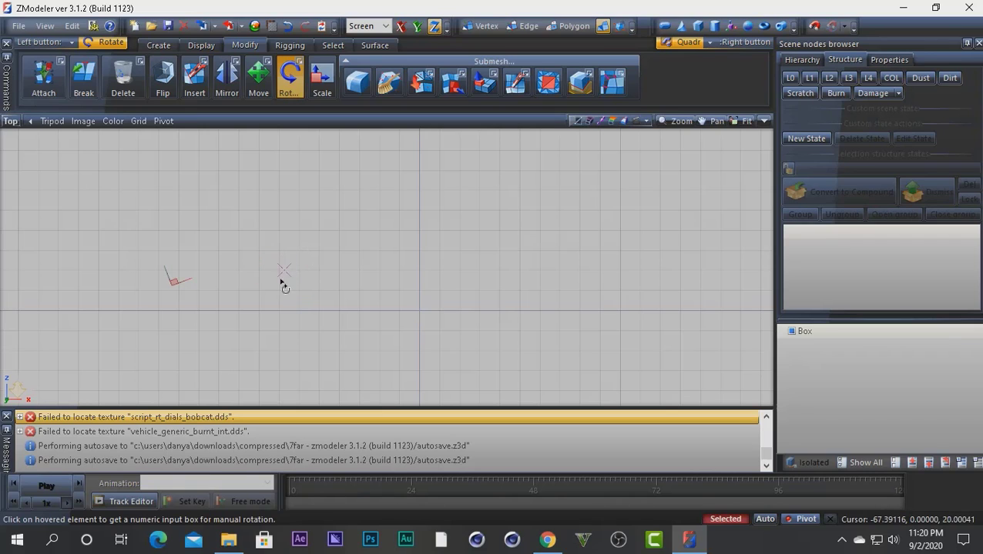
Relocate the pivot close to the box and then farther away, rotating the box around it from each position
{"action": "left_click", "coordinate": [285, 275]}
{"action": "left_click", "coordinate": [283, 273]}
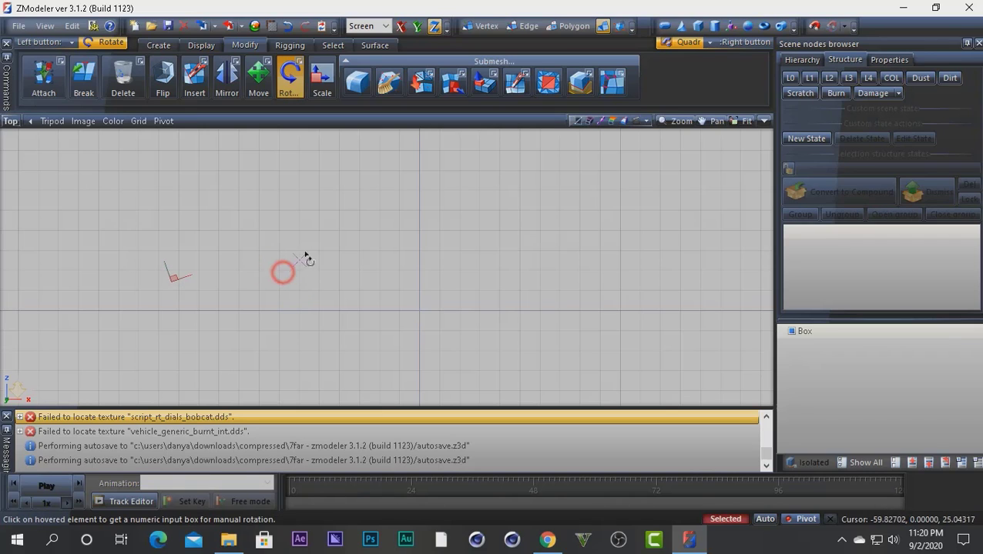
{"action": "scroll", "coordinate": [261, 293], "scroll_direction": "up", "scroll_amount": 3}
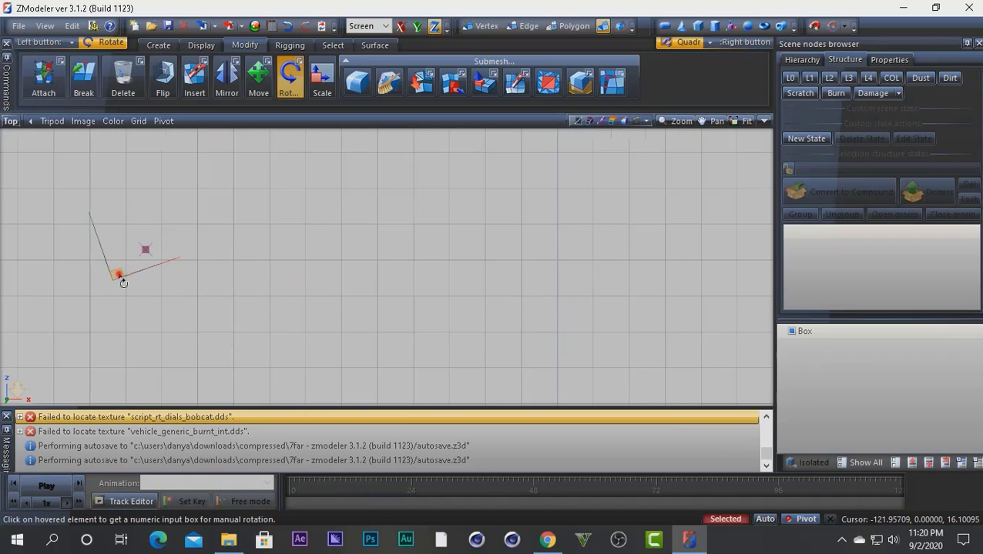
{"action": "left_click_drag", "start_coordinate": [119, 276], "coordinate": [50, 242]}
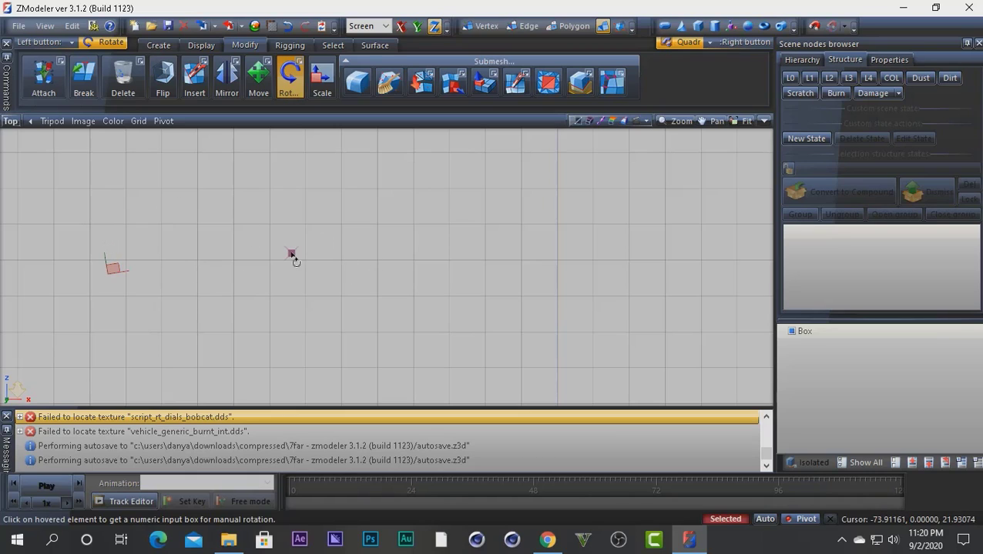
{"action": "left_click_drag", "start_coordinate": [291, 254], "coordinate": [218, 305]}
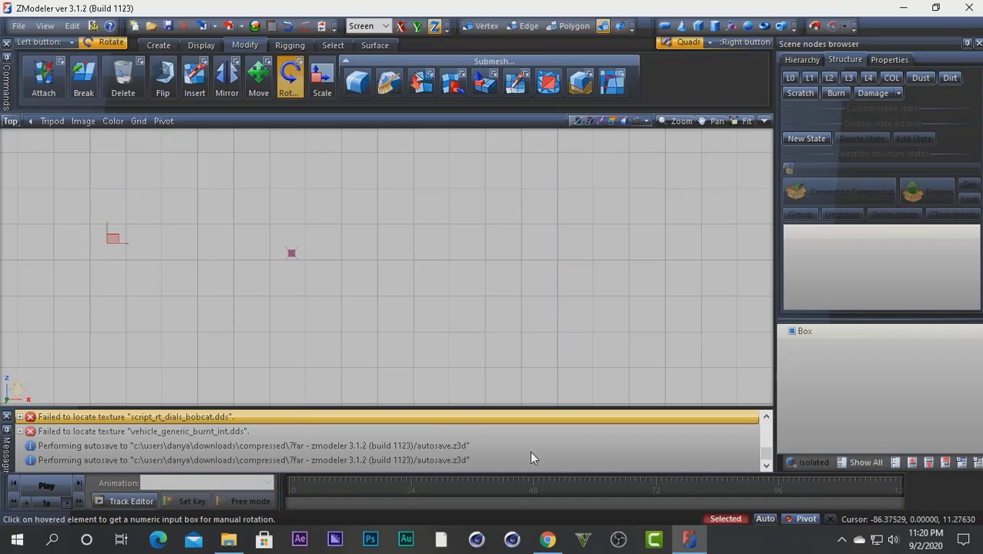
Turn off the pivot and rotate the box without it in the Top view
{"action": "left_click", "coordinate": [800, 519]}
{"action": "left_click_drag", "start_coordinate": [158, 294], "coordinate": [231, 251]}
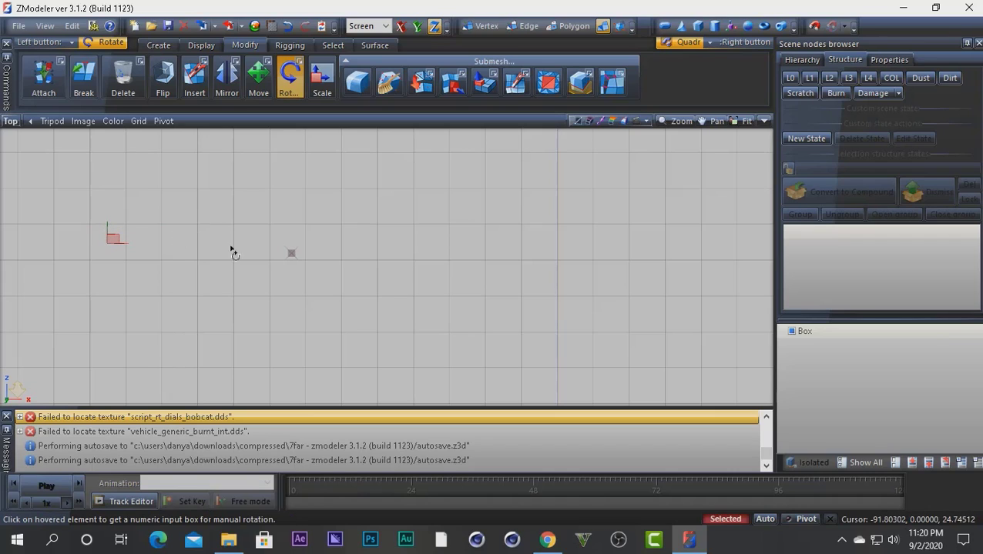
{"action": "left_click", "coordinate": [293, 256]}
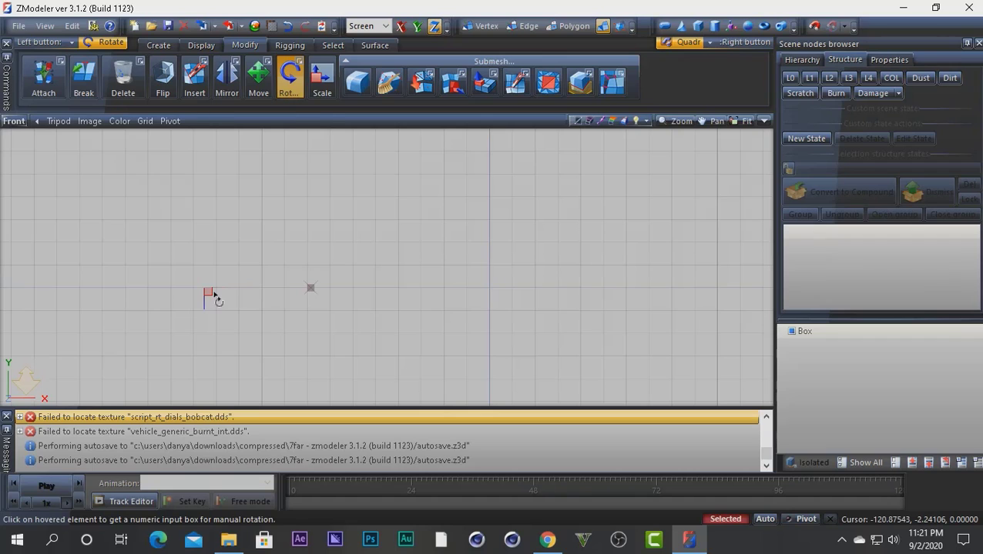
{"action": "key", "text": "alt+w"}
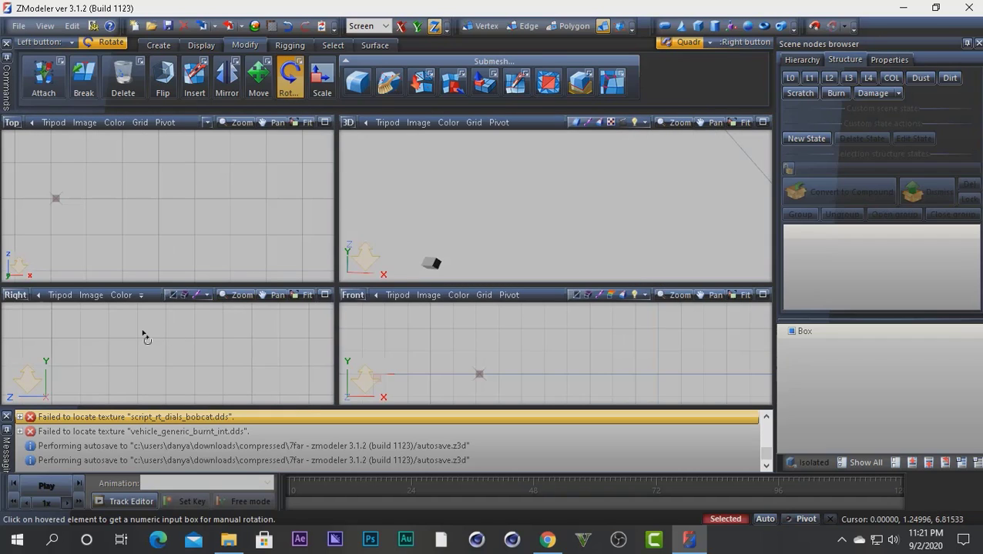
{"action": "key", "text": "alt+w"}
{"action": "scroll", "coordinate": [186, 326], "scroll_direction": "down", "scroll_amount": 2}
{"action": "middle_click_drag", "start_coordinate": [266, 298], "coordinate": [608, 296]}
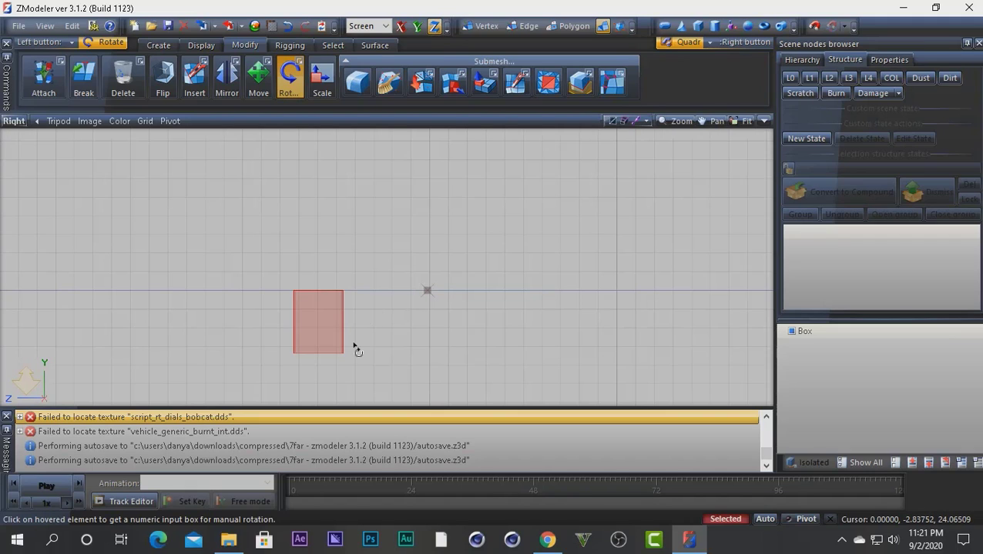
Maximize the Top view and center the box's local axes to the object, keeping the axes' orientation
{"action": "key", "text": "alt+w"}
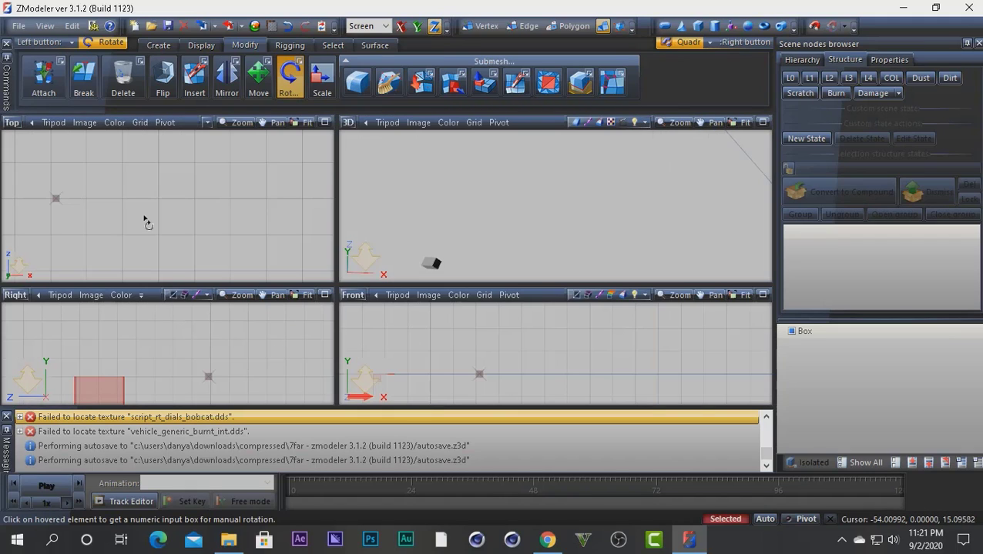
{"action": "key", "text": "alt+w"}
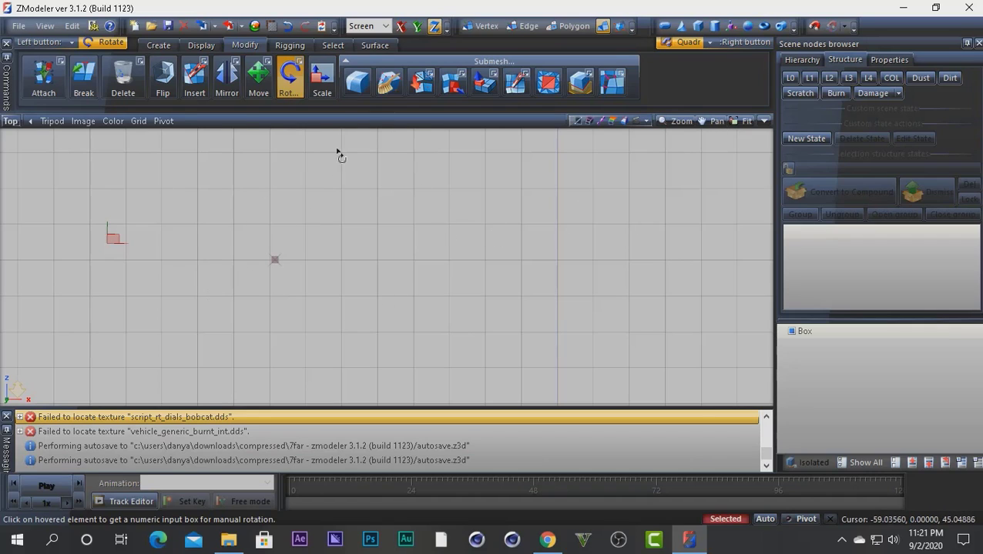
{"action": "left_click", "coordinate": [811, 337]}
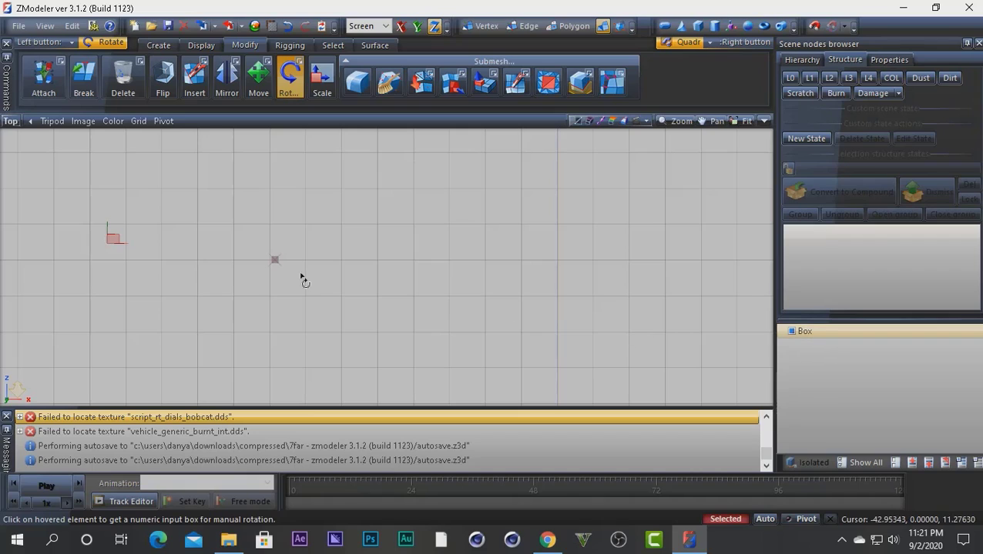
{"action": "left_click", "coordinate": [200, 46]}
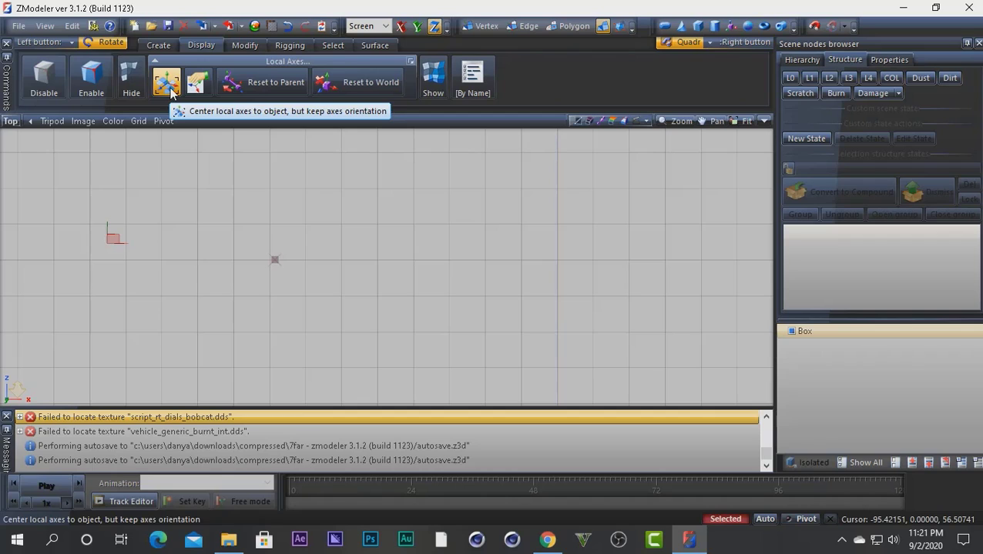
{"action": "scroll", "coordinate": [117, 238], "scroll_direction": "up", "scroll_amount": 5}
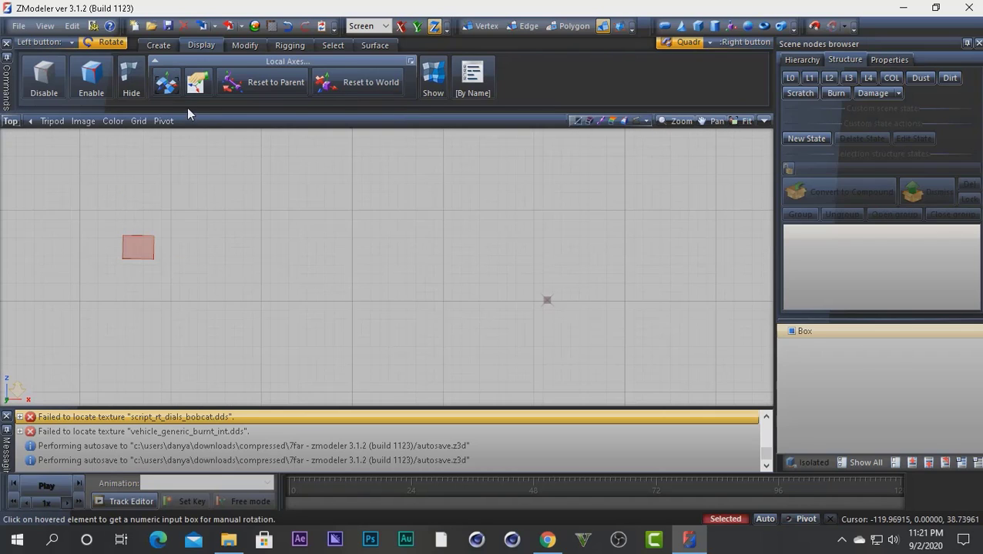
{"action": "left_click", "coordinate": [167, 82]}
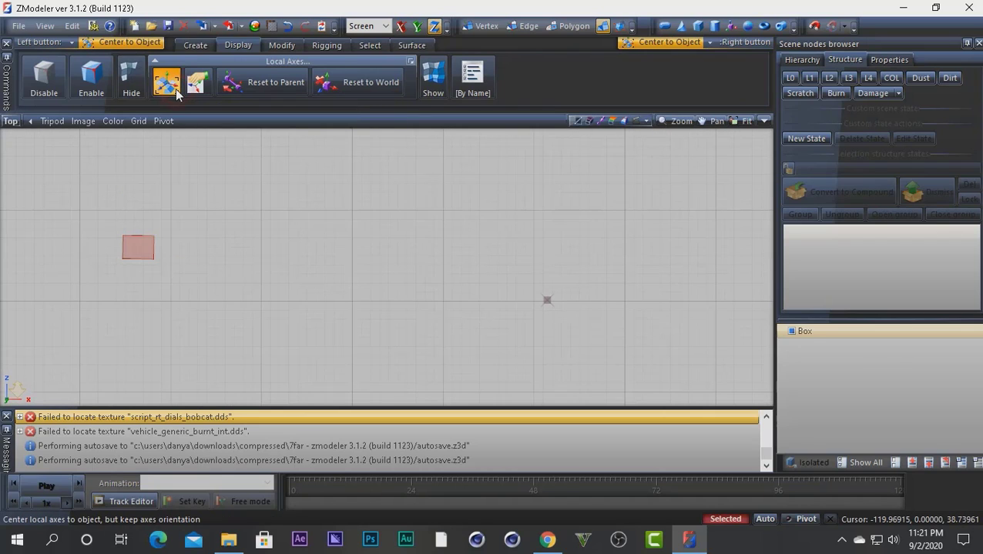
{"action": "left_click", "coordinate": [144, 245]}
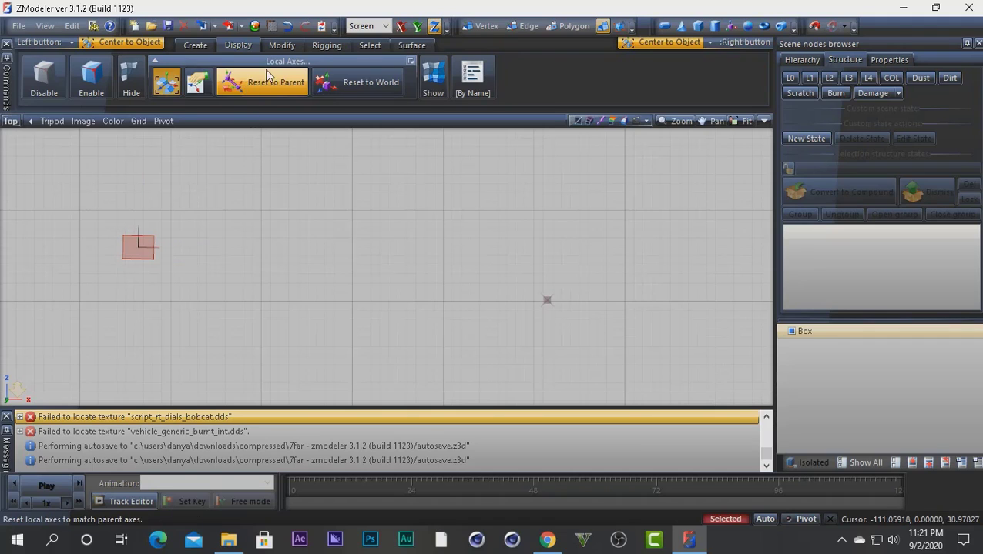
Rotate the box repeatedly around its centered local axes in the Top view with the Rotate tool
{"action": "left_click", "coordinate": [293, 50]}
{"action": "left_click", "coordinate": [289, 80]}
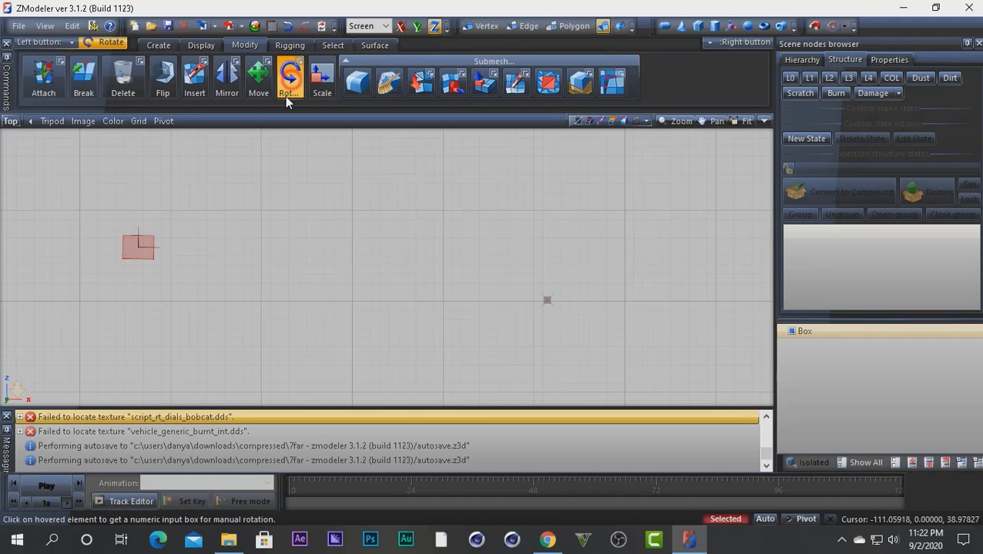
{"action": "left_click_drag", "start_coordinate": [174, 246], "coordinate": [339, 550]}
{"action": "left_click_drag", "start_coordinate": [203, 222], "coordinate": [230, 532]}
{"action": "left_click_drag", "start_coordinate": [220, 148], "coordinate": [254, 540]}
{"action": "left_click_drag", "start_coordinate": [194, 204], "coordinate": [212, 492]}
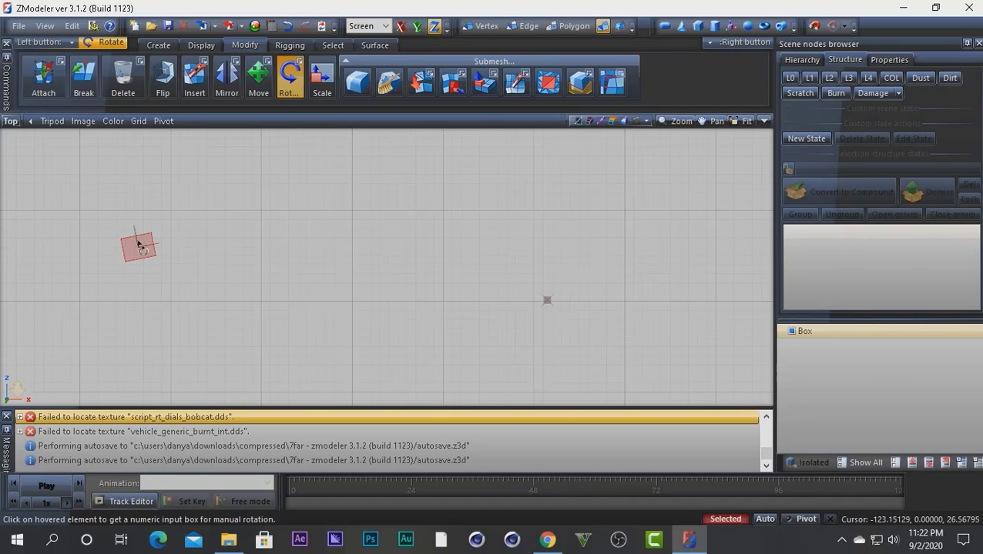
Turn on the pivot and rotate the box around it, then turn the pivot off and rotate the box about its own axes
{"action": "left_click", "coordinate": [794, 525]}
{"action": "left_click_drag", "start_coordinate": [158, 251], "coordinate": [281, 254]}
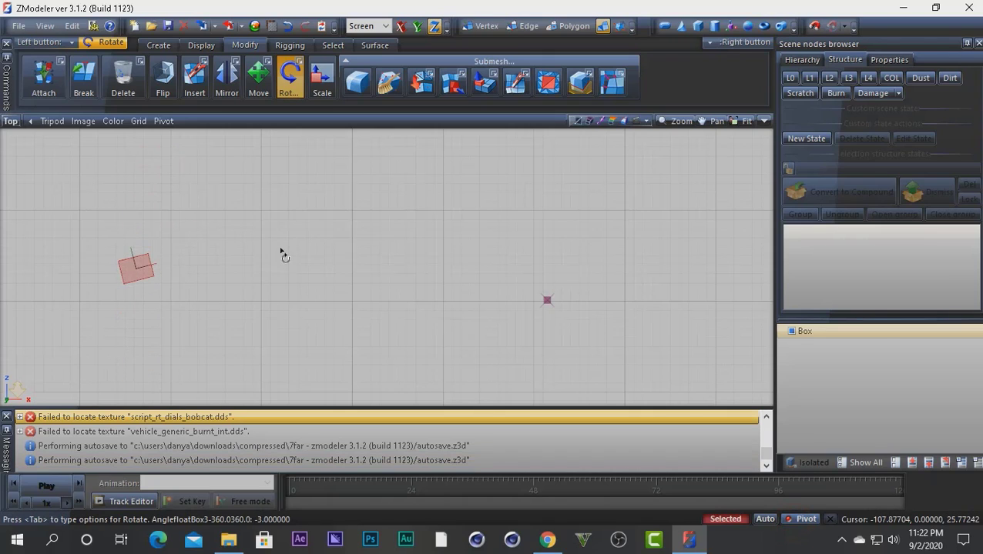
{"action": "left_click", "coordinate": [798, 521]}
{"action": "left_click_drag", "start_coordinate": [162, 271], "coordinate": [105, 213]}
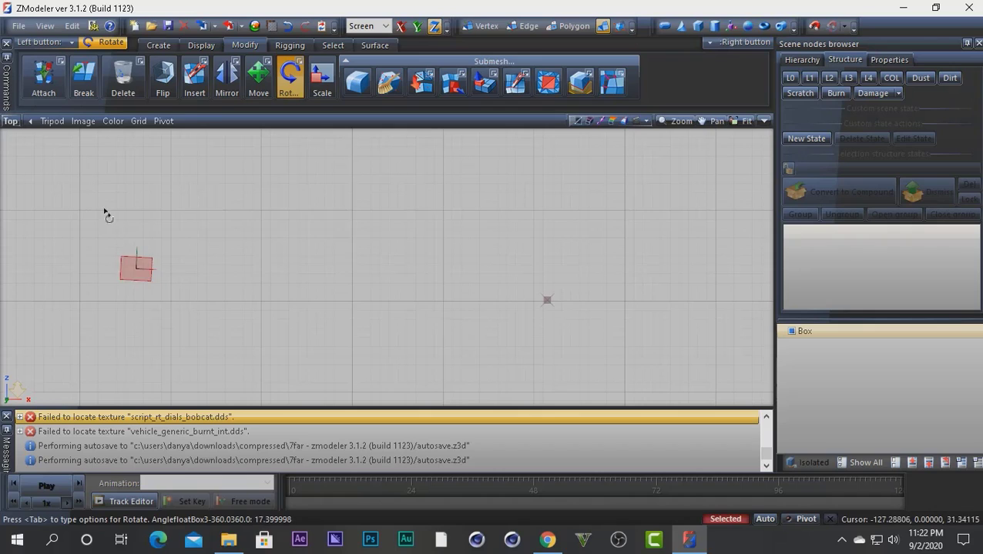
Move the box within the Top view using the Move tool and return to the four-view layout
{"action": "left_click", "coordinate": [258, 77]}
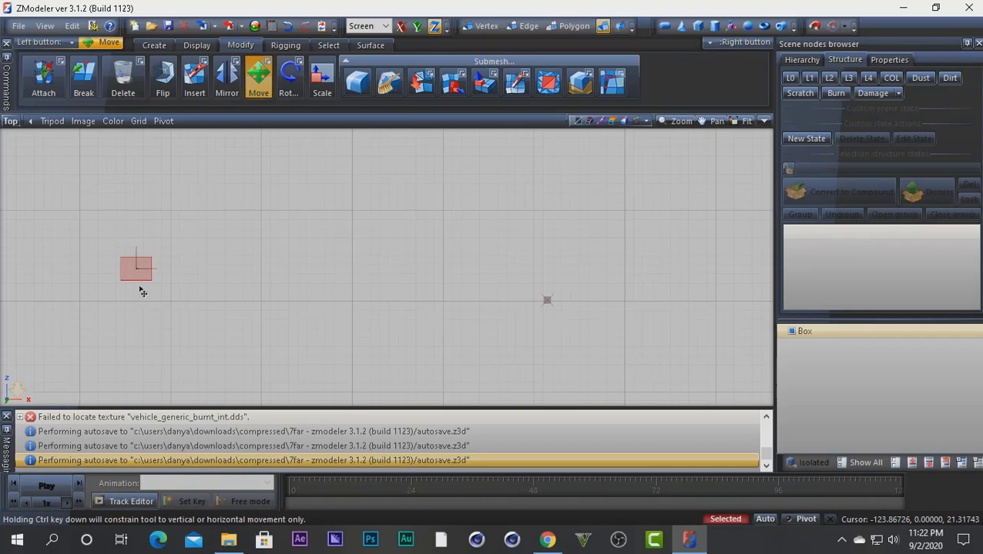
{"action": "left_click_drag", "start_coordinate": [138, 272], "coordinate": [218, 261]}
{"action": "key", "text": "alt+w"}
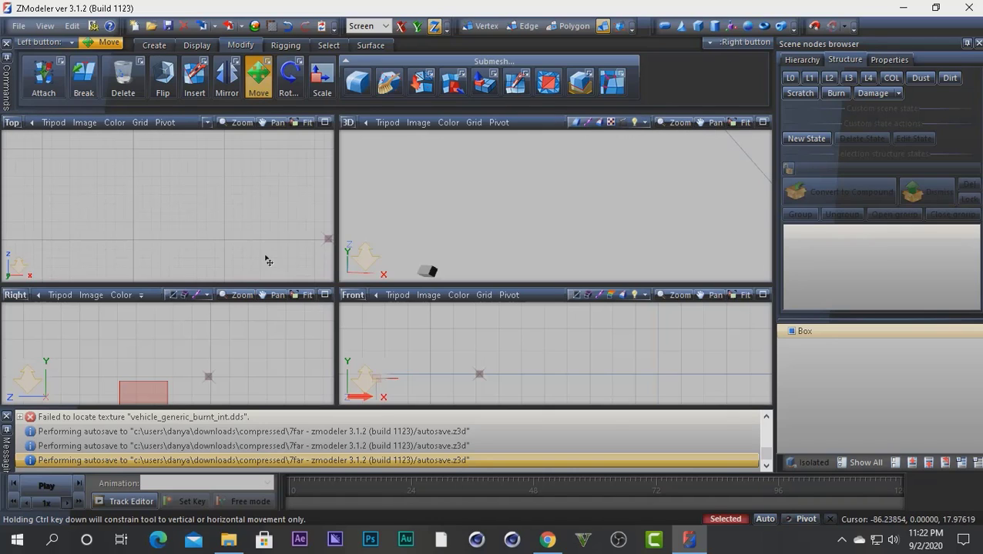